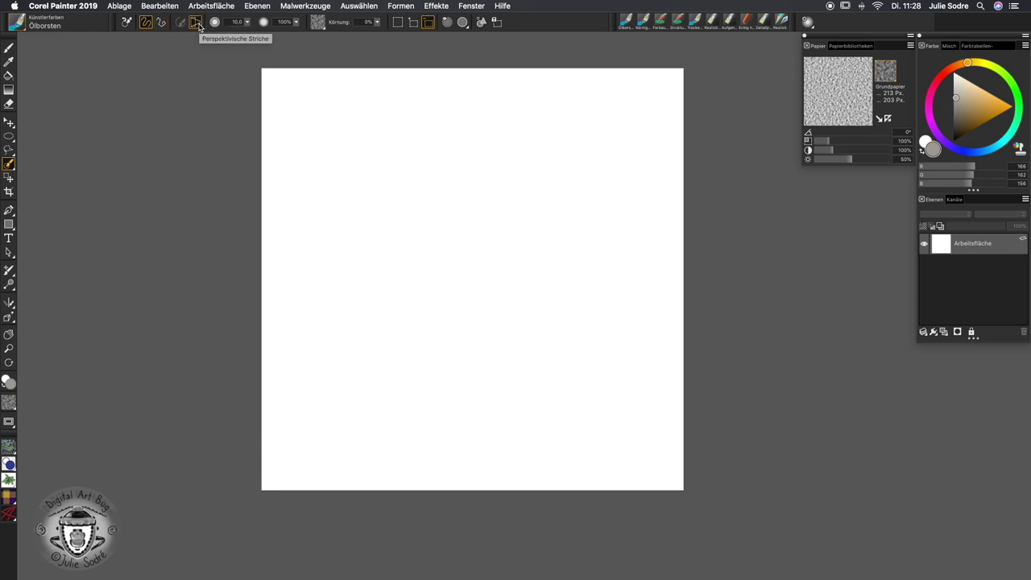
# Reset the selection brush to its defaults, paint a freehand five-pointed star selection on the canvas, and show its colour overlay
pyautogui.click(125, 23)
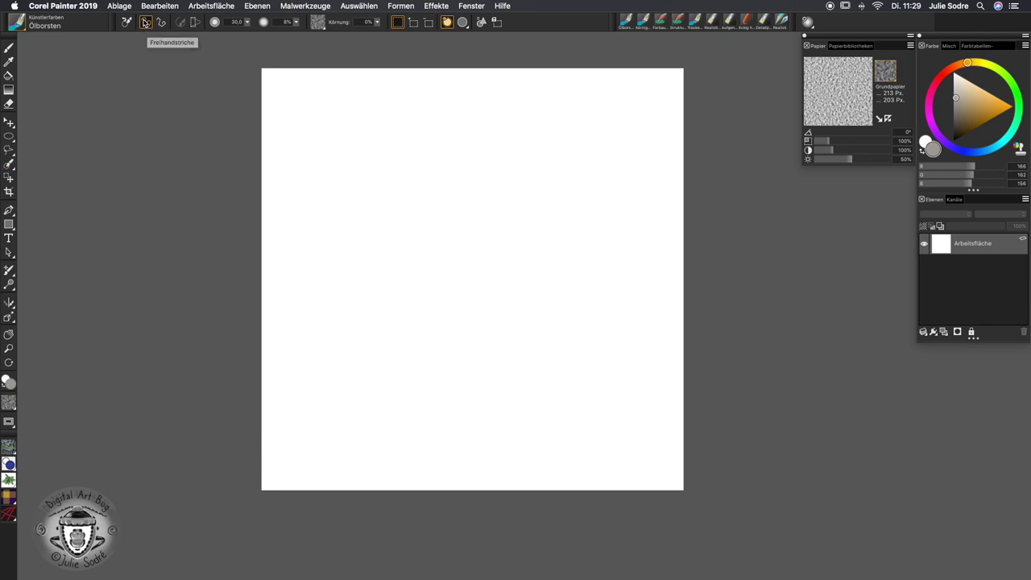
pyautogui.moveTo(400, 223)
pyautogui.mouseDown()
pyautogui.moveTo(432, 175)
pyautogui.moveTo(495, 246)
pyautogui.moveTo(587, 265)
pyautogui.moveTo(406, 223)
pyautogui.mouseUp()
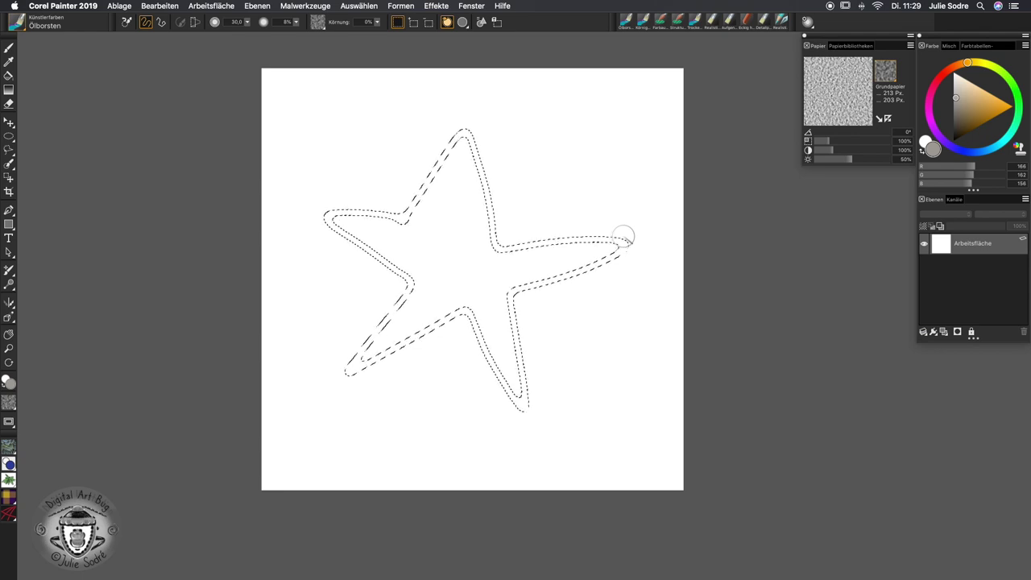
pyautogui.click(448, 23)
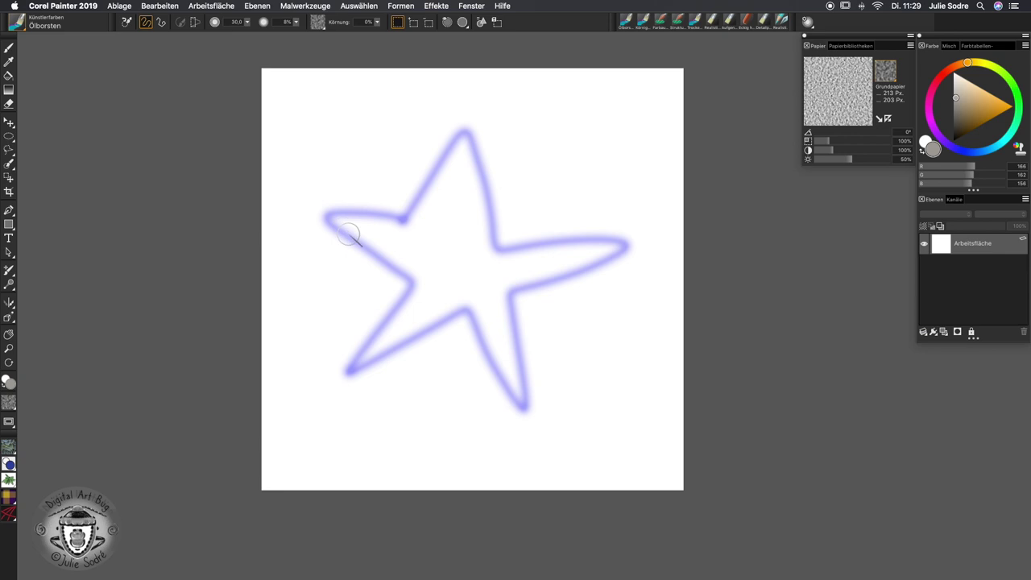
# Add a new layer and paint brown Ölborsten strokes over the star selection
pyautogui.click(943, 330)
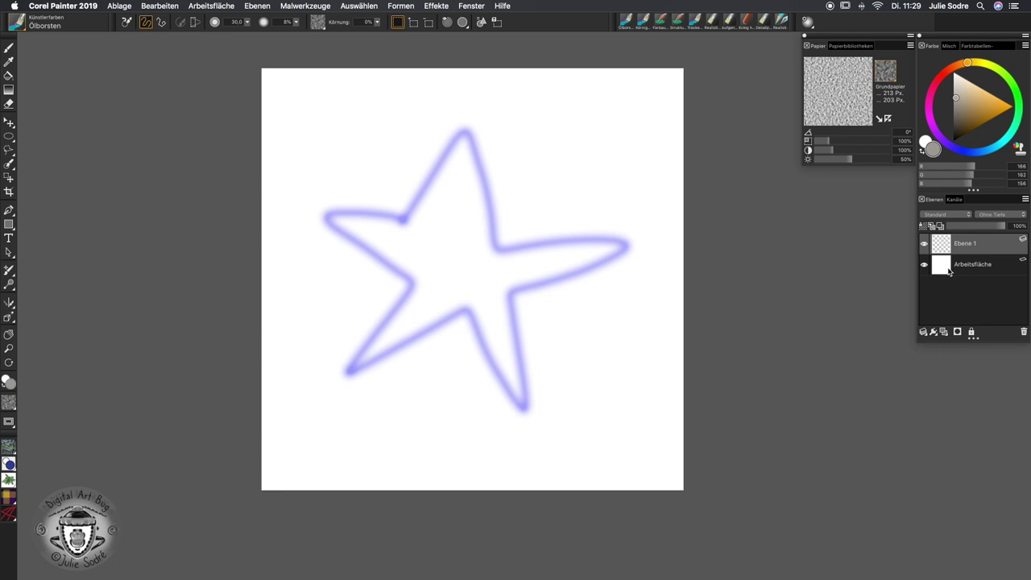
pyautogui.click(10, 48)
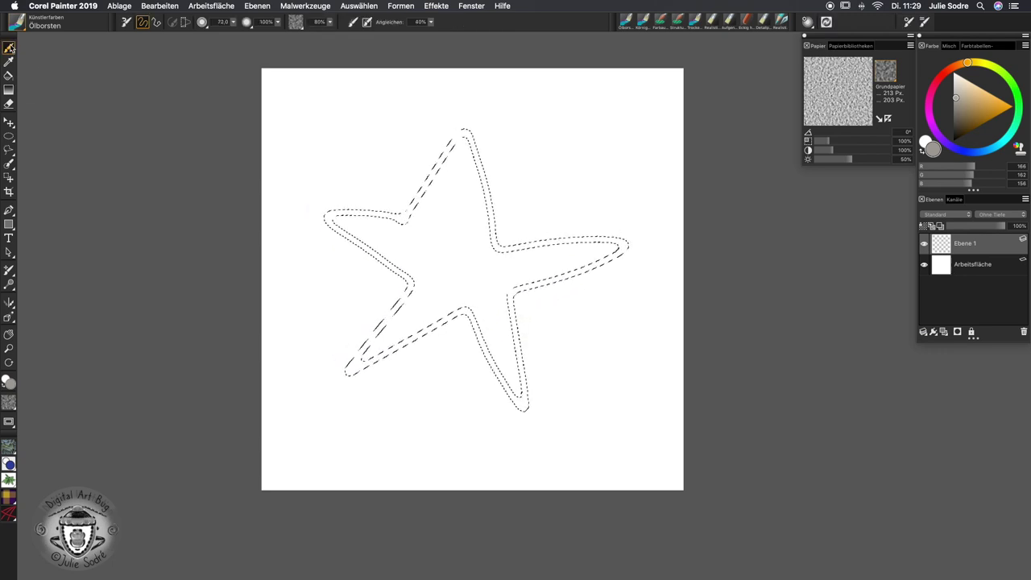
pyautogui.click(18, 24)
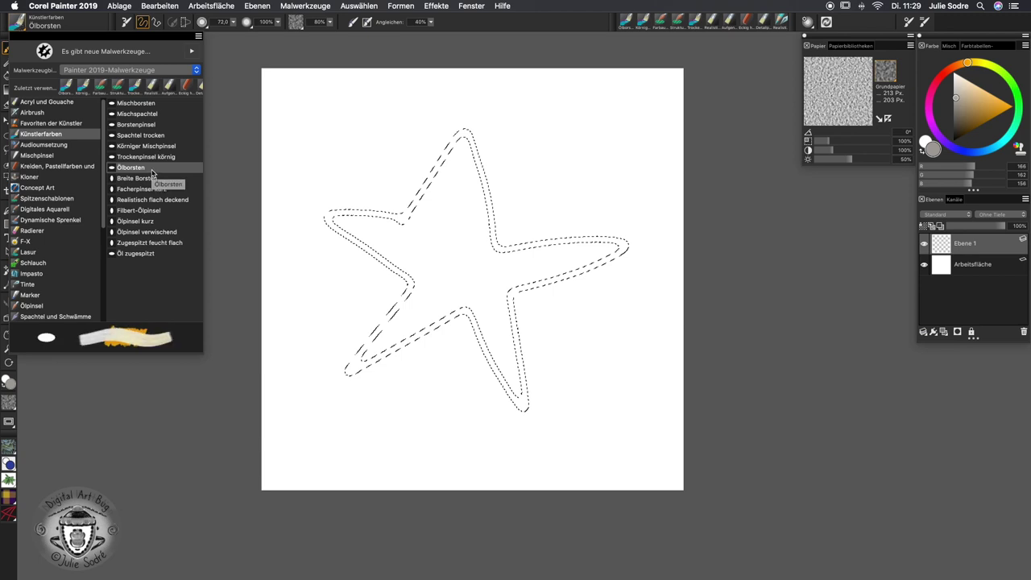
pyautogui.click(519, 291)
pyautogui.moveTo(519, 292)
pyautogui.mouseDown()
pyautogui.moveTo(497, 317)
pyautogui.moveTo(529, 359)
pyautogui.moveTo(525, 424)
pyautogui.moveTo(475, 320)
pyautogui.moveTo(441, 351)
pyautogui.moveTo(415, 337)
pyautogui.moveTo(397, 347)
pyautogui.moveTo(377, 254)
pyautogui.moveTo(339, 228)
pyautogui.moveTo(342, 198)
pyautogui.moveTo(377, 213)
pyautogui.moveTo(381, 189)
pyautogui.moveTo(398, 179)
pyautogui.moveTo(410, 188)
pyautogui.moveTo(420, 160)
pyautogui.moveTo(476, 118)
pyautogui.moveTo(493, 262)
pyautogui.moveTo(626, 242)
pyautogui.mouseUp()
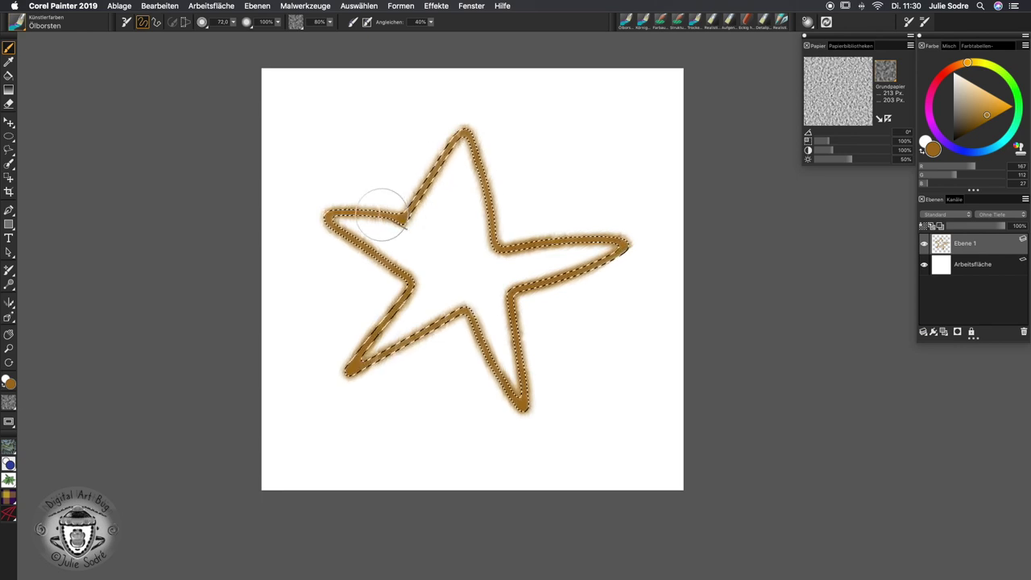
# Deselect the star and clear all paint from Ebene 1
pyautogui.press('super+d')
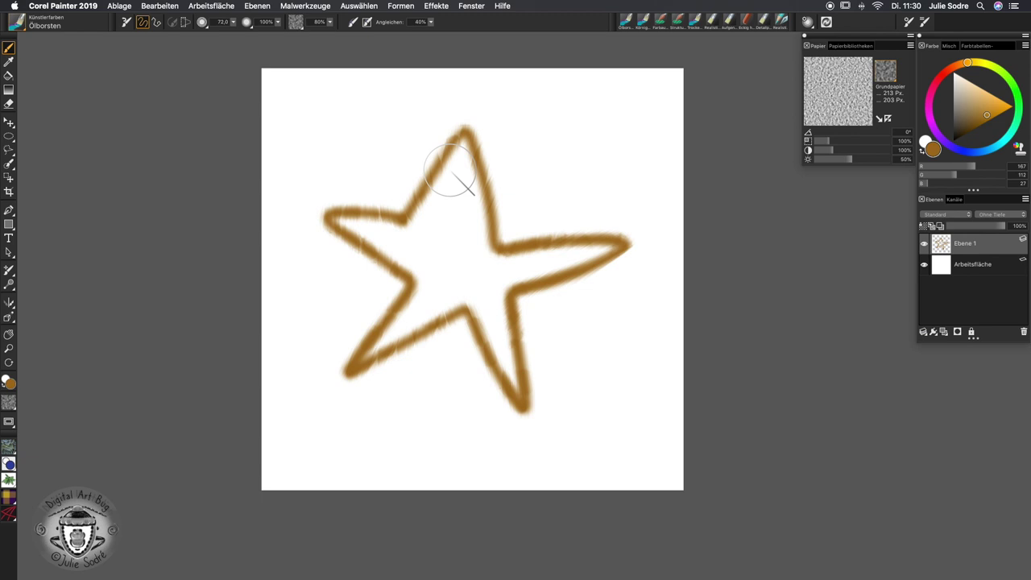
pyautogui.press('super+a')
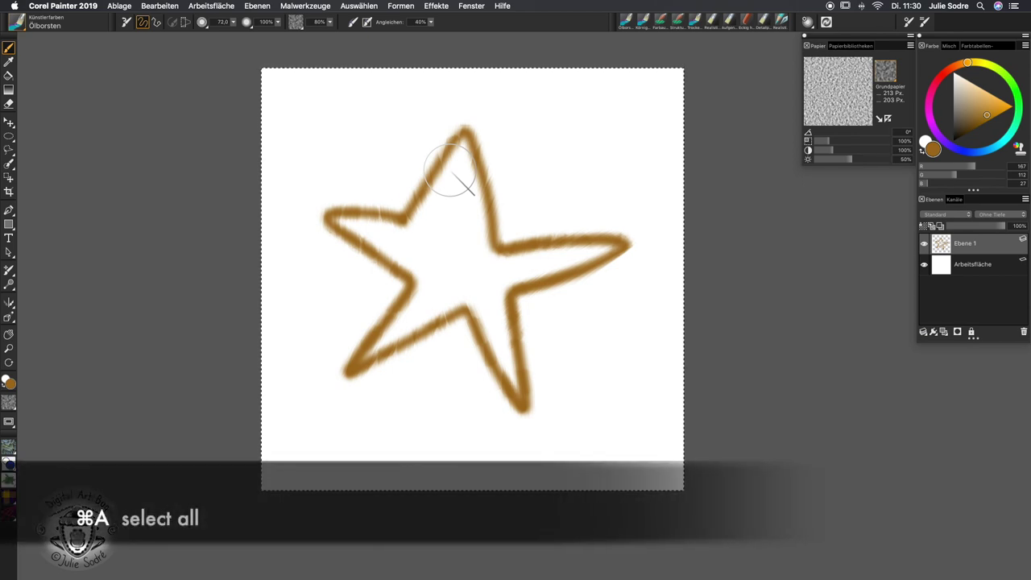
pyautogui.press('BackSpace')
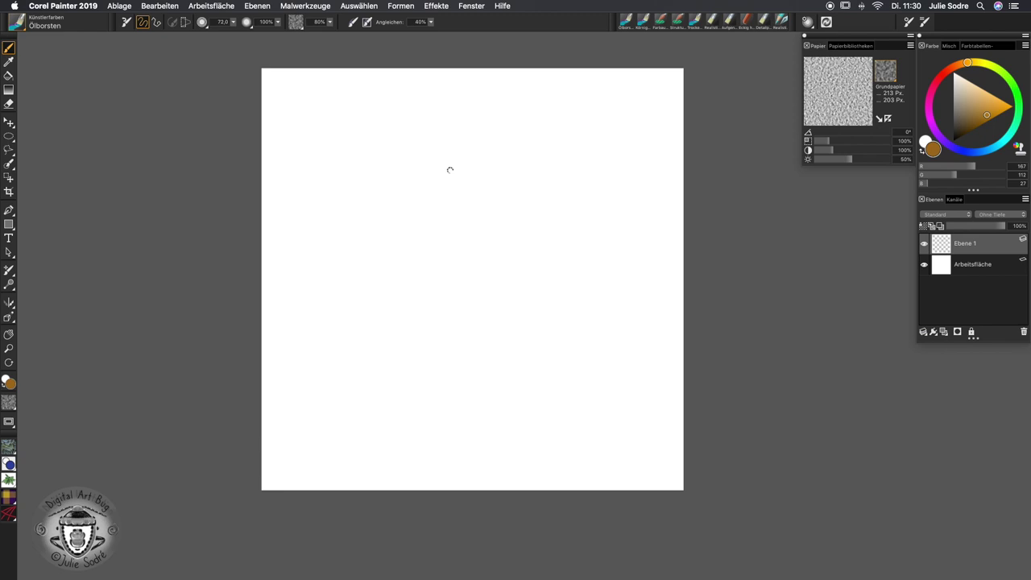
# Set the selection brush's opacity to 100%
pyautogui.click(278, 21)
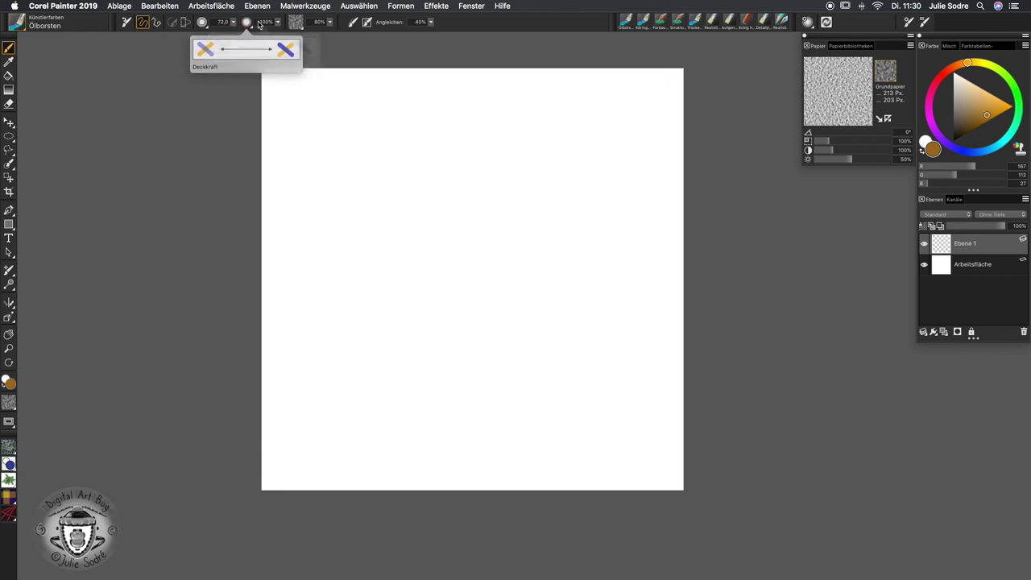
pyautogui.click(8, 163)
pyautogui.click(246, 22)
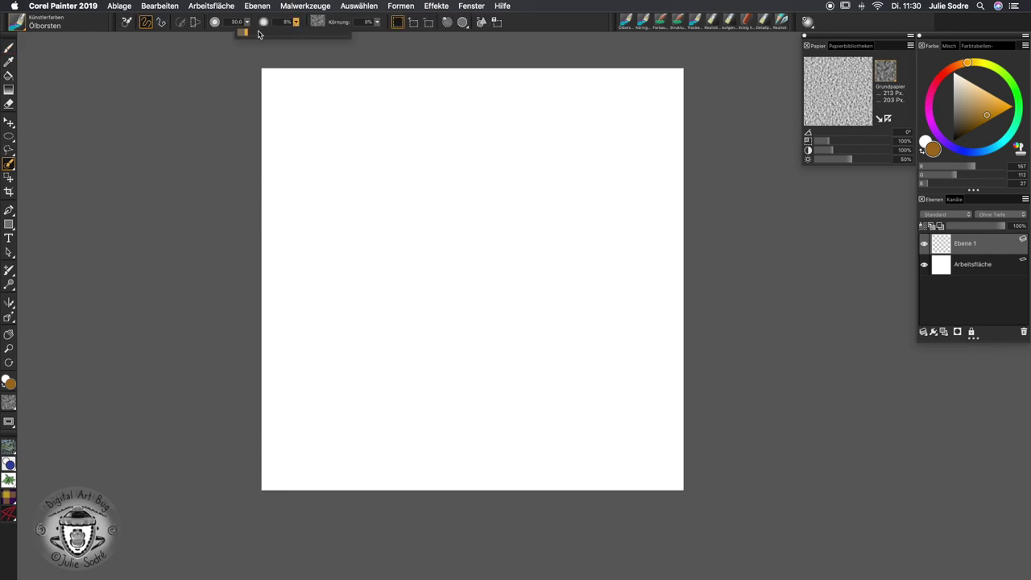
pyautogui.moveTo(246, 33); pyautogui.dragTo(355, 39)
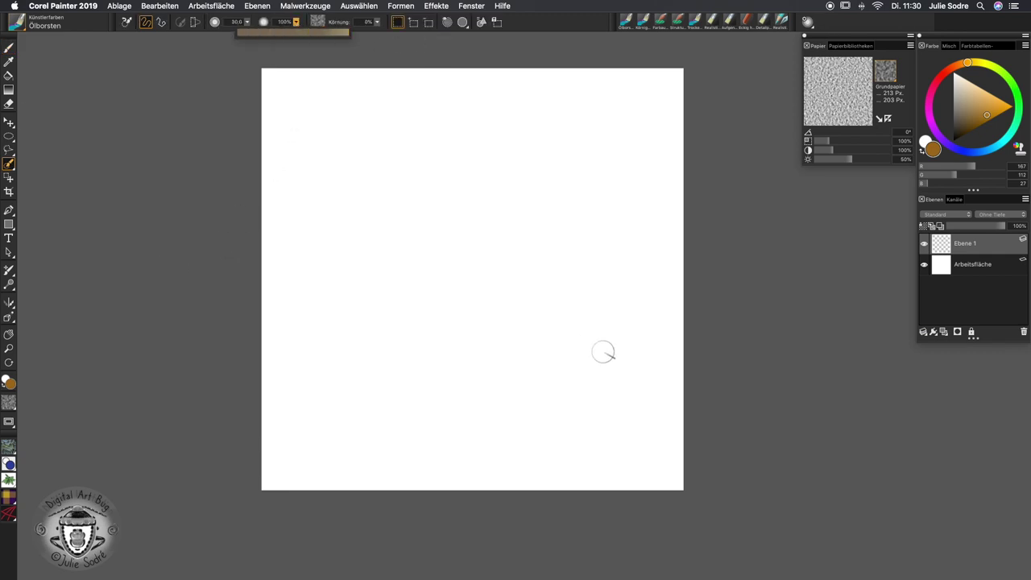
# Paint a full-opacity five-pointed star selection and fill its outline with brown Ölborsten strokes
pyautogui.moveTo(413, 241)
pyautogui.mouseDown()
pyautogui.moveTo(459, 118)
pyautogui.moveTo(524, 241)
pyautogui.moveTo(638, 250)
pyautogui.moveTo(545, 315)
pyautogui.moveTo(575, 428)
pyautogui.moveTo(506, 366)
pyautogui.moveTo(452, 338)
pyautogui.moveTo(338, 397)
pyautogui.moveTo(382, 322)
pyautogui.moveTo(390, 282)
pyautogui.moveTo(320, 222)
pyautogui.moveTo(415, 239)
pyautogui.mouseUp()
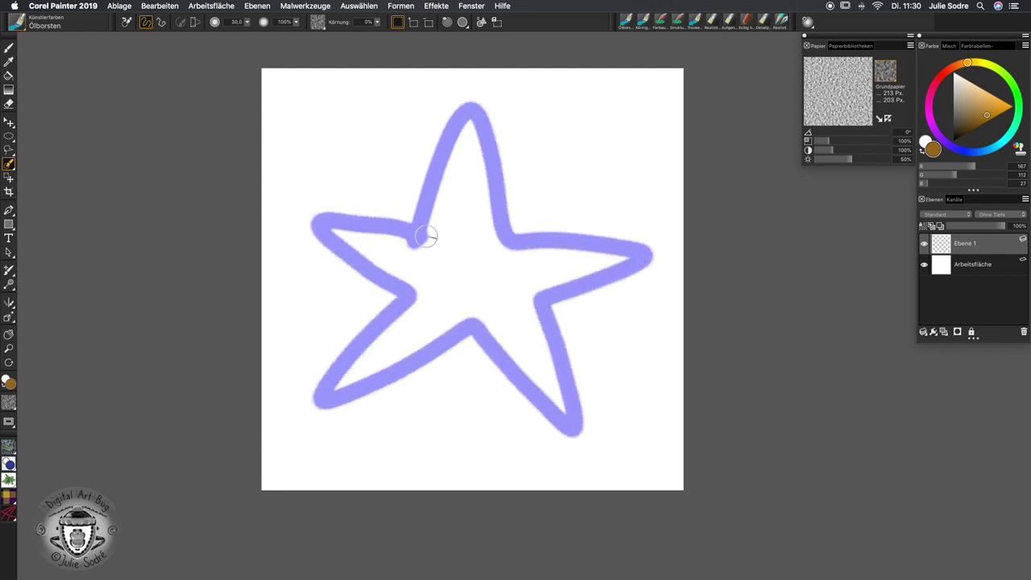
pyautogui.click(9, 48)
pyautogui.moveTo(499, 256)
pyautogui.mouseDown()
pyautogui.moveTo(545, 218)
pyautogui.moveTo(624, 241)
pyautogui.moveTo(548, 285)
pyautogui.moveTo(549, 338)
pyautogui.moveTo(500, 356)
pyautogui.mouseUp()
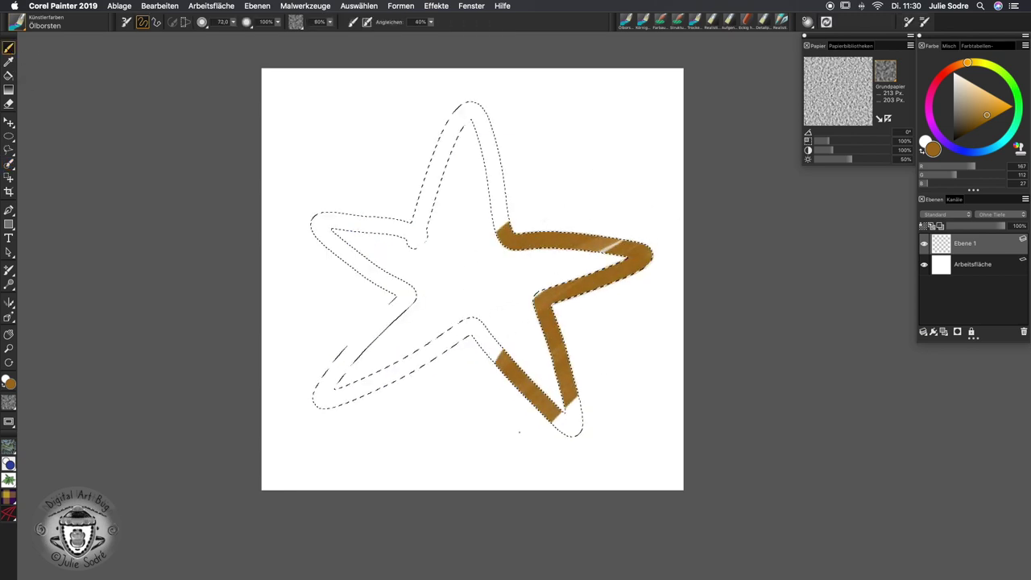
pyautogui.moveTo(563, 413); pyautogui.dragTo(578, 431)
pyautogui.moveTo(477, 322)
pyautogui.mouseDown()
pyautogui.moveTo(332, 401)
pyautogui.moveTo(399, 289)
pyautogui.moveTo(368, 195)
pyautogui.moveTo(316, 229)
pyautogui.moveTo(515, 161)
pyautogui.moveTo(399, 175)
pyautogui.moveTo(471, 108)
pyautogui.mouseUp()
pyautogui.moveTo(415, 234); pyautogui.dragTo(398, 302)
pyautogui.moveTo(487, 153); pyautogui.dragTo(508, 230)
# Drop the star selection and delete the full-opacity brown star from Ebene 1
pyautogui.press('super+d')
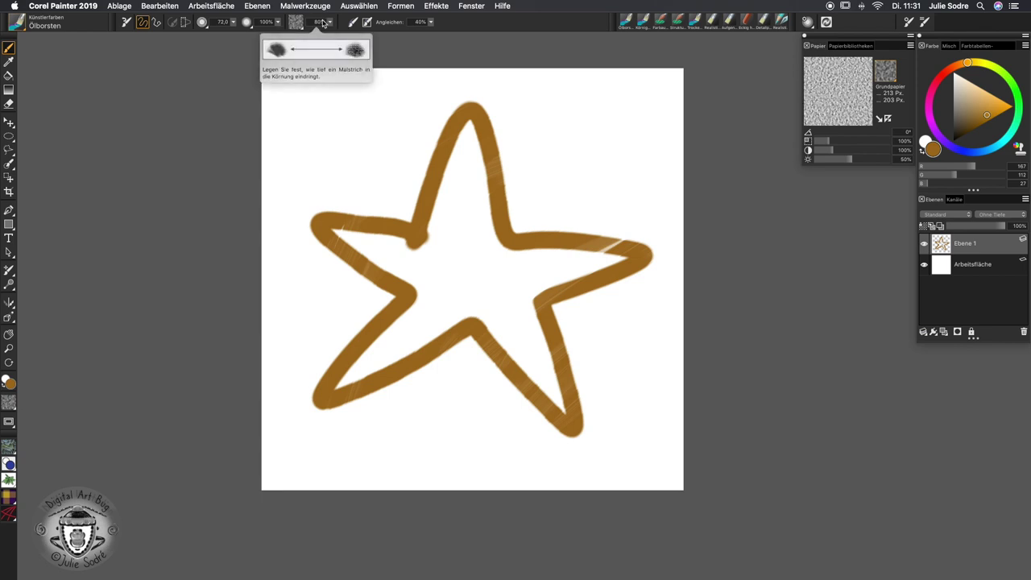
pyautogui.press('super+a')
pyautogui.press('BackSpace')
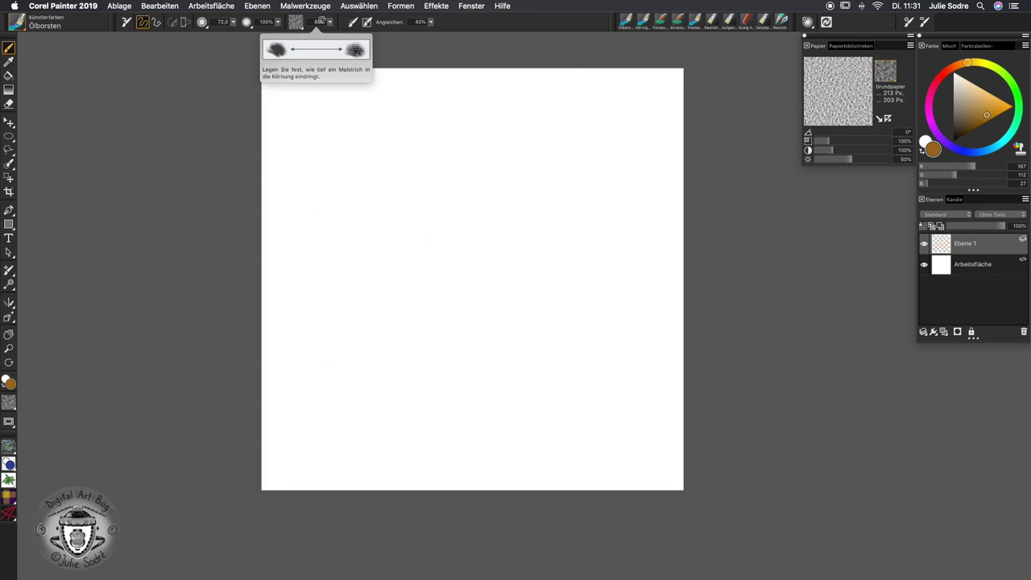
# Enable perspective strokes for the selection brush and paint a vertical corner edge with several lines receding to the right vanishing point
pyautogui.click(8, 164)
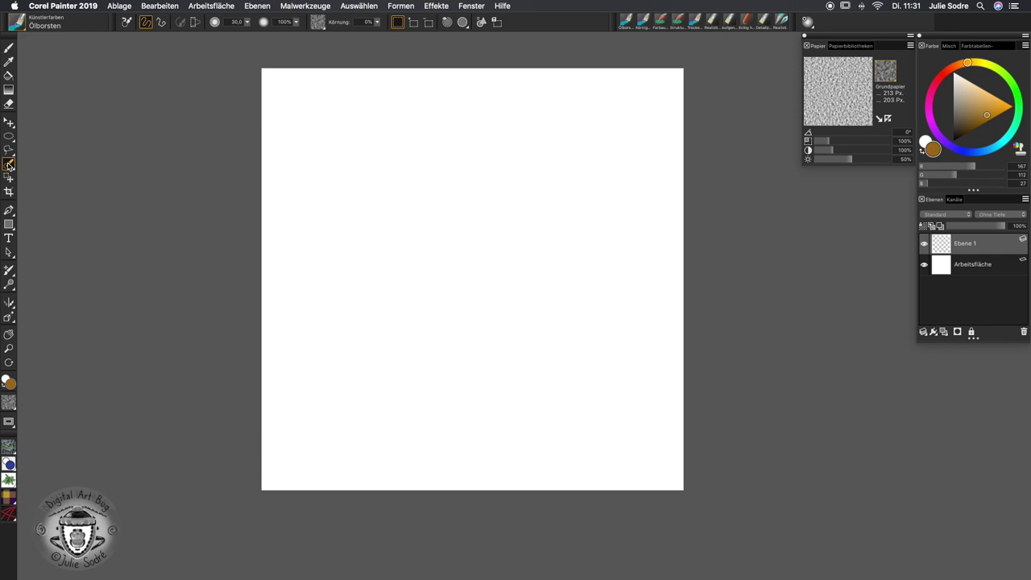
pyautogui.click(195, 23)
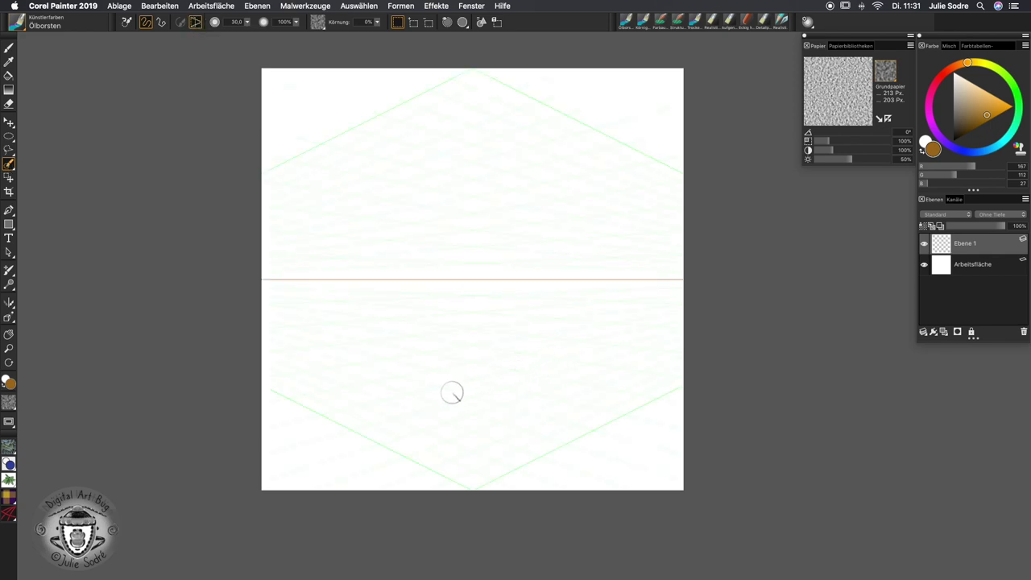
pyautogui.moveTo(451, 394)
pyautogui.mouseDown()
pyautogui.moveTo(530, 363)
pyautogui.moveTo(714, 317)
pyautogui.mouseUp()
pyautogui.moveTo(442, 403); pyautogui.dragTo(682, 332)
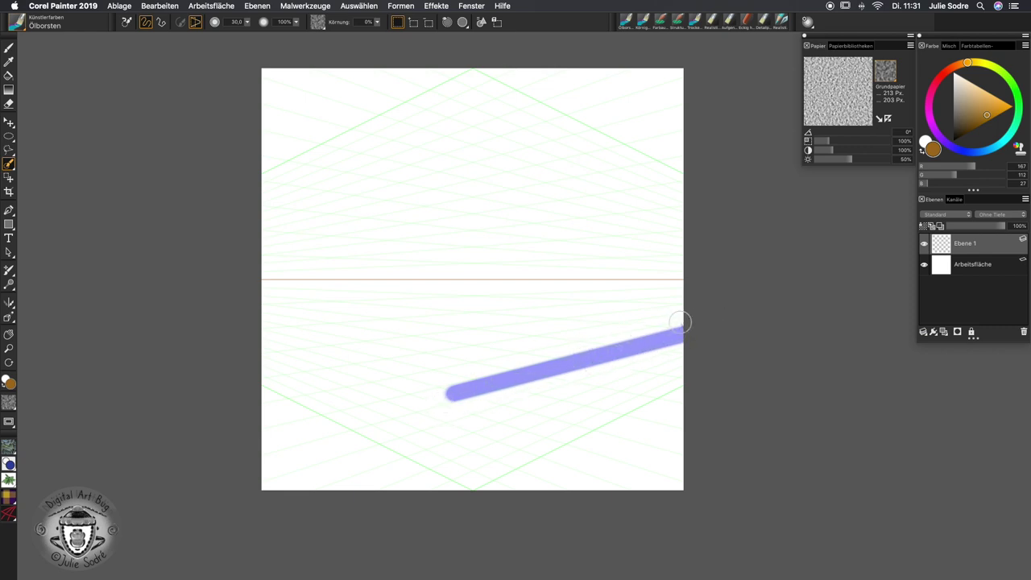
pyautogui.moveTo(453, 395)
pyautogui.mouseDown()
pyautogui.moveTo(455, 128)
pyautogui.moveTo(685, 214)
pyautogui.mouseUp()
pyautogui.moveTo(444, 213); pyautogui.dragTo(685, 254)
pyautogui.moveTo(476, 284); pyautogui.dragTo(684, 290)
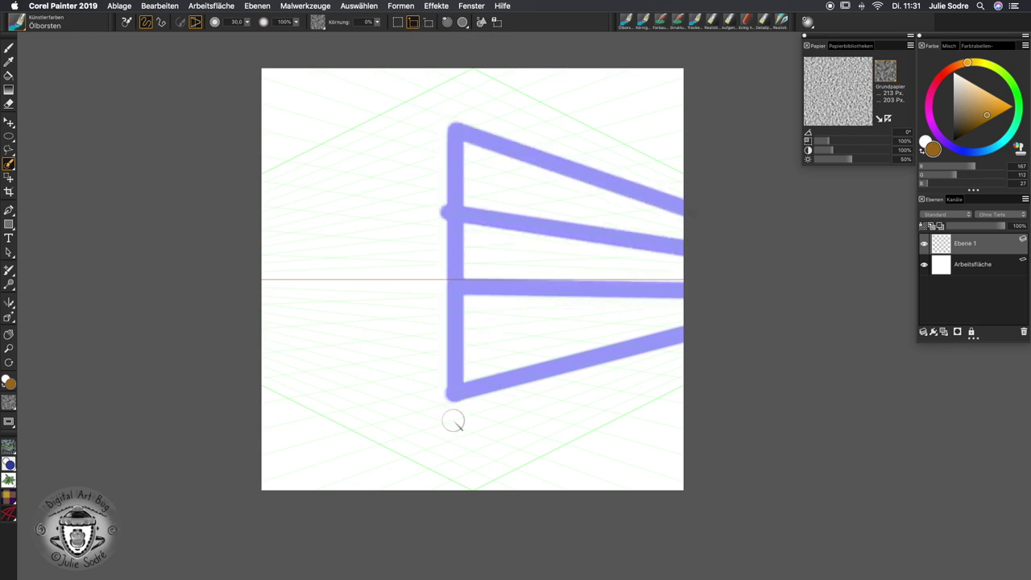
# Extend the perspective selection with upper and lower edges receding left, two vertical bars between them, and another line receding right
pyautogui.moveTo(454, 397); pyautogui.dragTo(270, 343)
pyautogui.moveTo(403, 372); pyautogui.dragTo(404, 105)
pyautogui.moveTo(355, 369); pyautogui.dragTo(355, 129)
pyautogui.moveTo(455, 125); pyautogui.dragTo(264, 202)
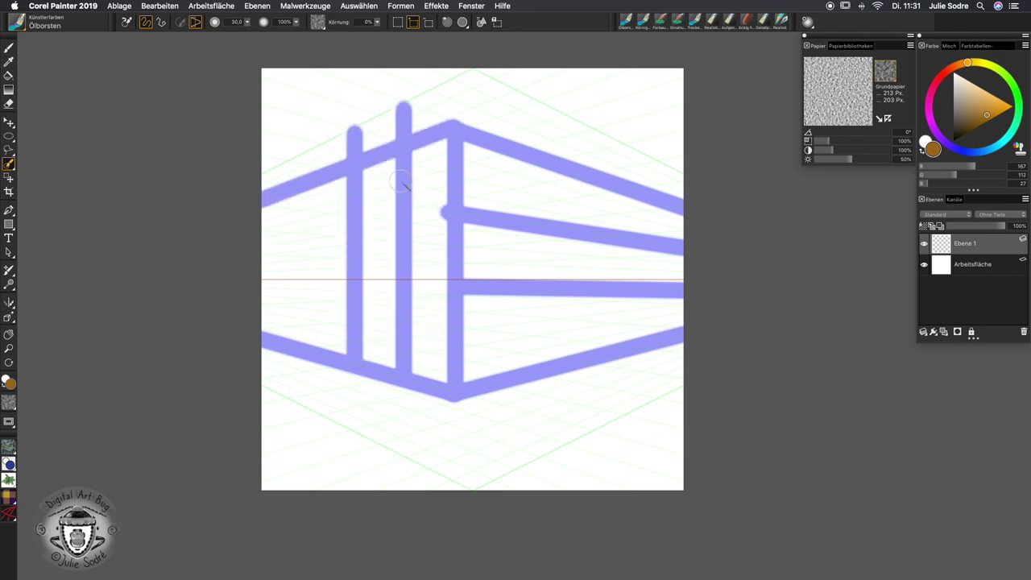
pyautogui.moveTo(450, 173); pyautogui.dragTo(659, 223)
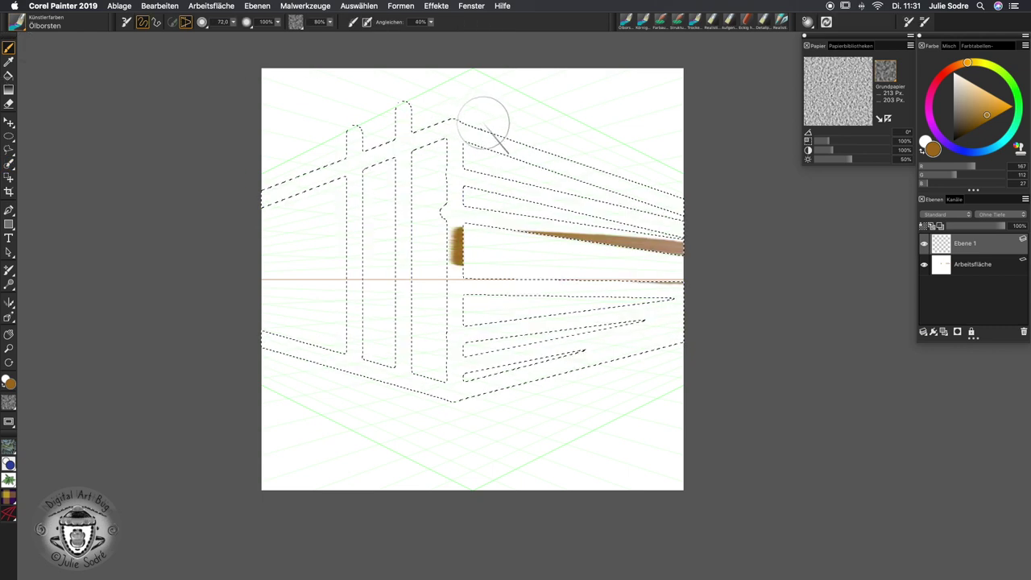
# Paint brown Ölborsten perspective strokes across the box-shaped selection on Ebene 1
pyautogui.moveTo(483, 120); pyautogui.dragTo(464, 258)
pyautogui.moveTo(394, 157); pyautogui.dragTo(612, 173)
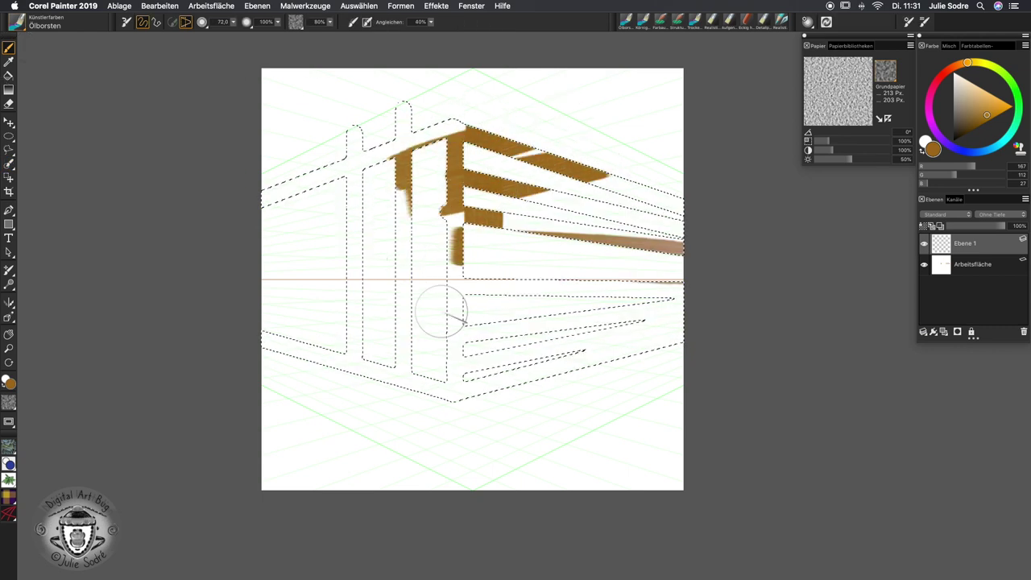
pyautogui.moveTo(451, 213); pyautogui.dragTo(660, 225)
pyautogui.moveTo(459, 185); pyautogui.dragTo(463, 398)
pyautogui.moveTo(475, 347)
pyautogui.mouseDown()
pyautogui.moveTo(644, 288)
pyautogui.moveTo(734, 315)
pyautogui.moveTo(598, 280)
pyautogui.moveTo(764, 271)
pyautogui.mouseUp()
pyautogui.moveTo(568, 237)
pyautogui.mouseDown()
pyautogui.moveTo(667, 165)
pyautogui.moveTo(596, 185)
pyautogui.mouseUp()
pyautogui.moveTo(604, 230)
pyautogui.mouseDown()
pyautogui.moveTo(592, 264)
pyautogui.moveTo(660, 151)
pyautogui.moveTo(660, 213)
pyautogui.moveTo(610, 203)
pyautogui.moveTo(519, 217)
pyautogui.moveTo(570, 152)
pyautogui.moveTo(548, 136)
pyautogui.moveTo(414, 162)
pyautogui.moveTo(403, 361)
pyautogui.moveTo(385, 372)
pyautogui.moveTo(355, 332)
pyautogui.moveTo(332, 352)
pyautogui.moveTo(273, 348)
pyautogui.mouseUp()
# Drop the perspective selection, clear the paint from Ebene 1, and turn off the perspective guides
pyautogui.press('super+d')
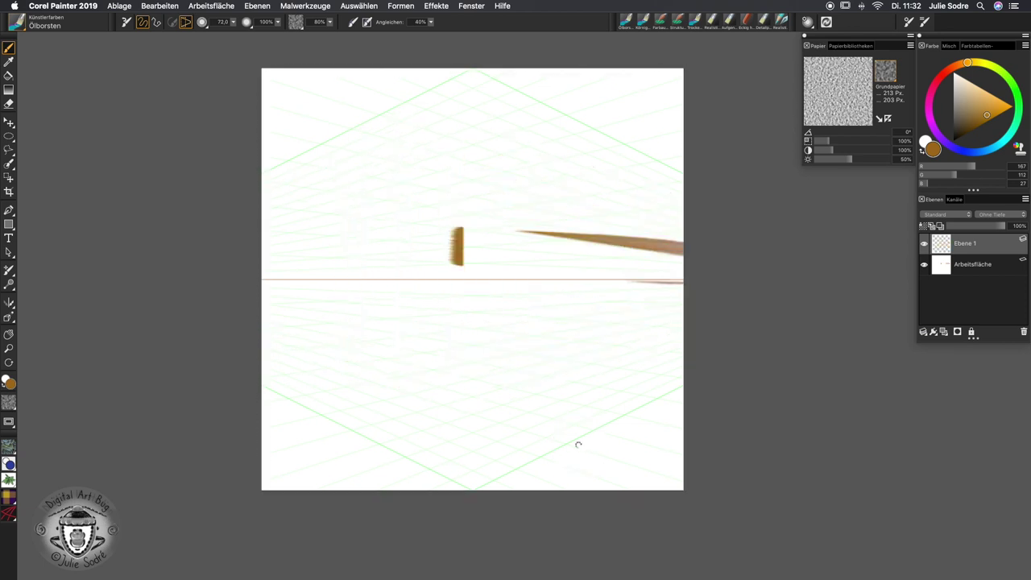
pyautogui.click(8, 317)
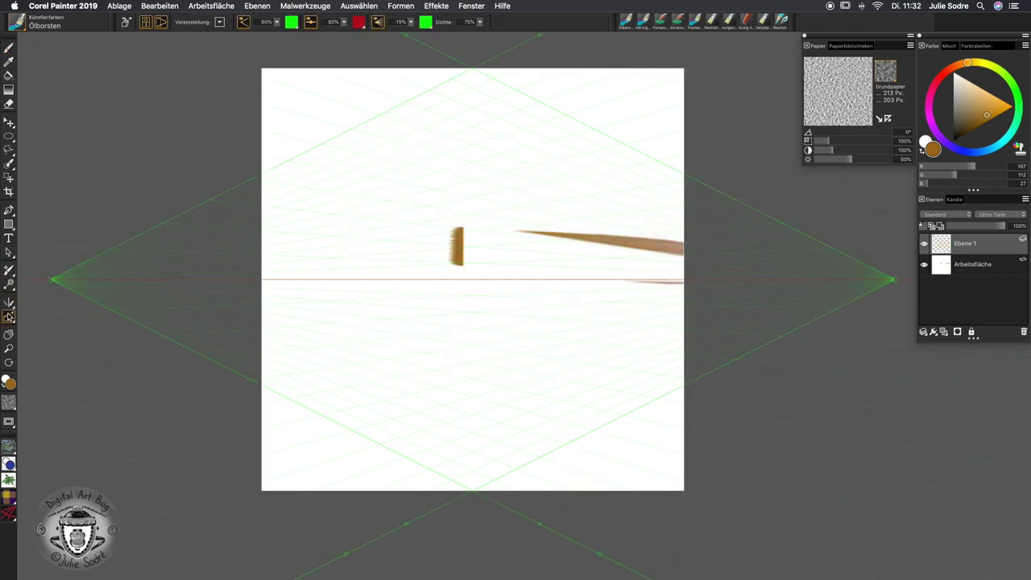
pyautogui.click(146, 22)
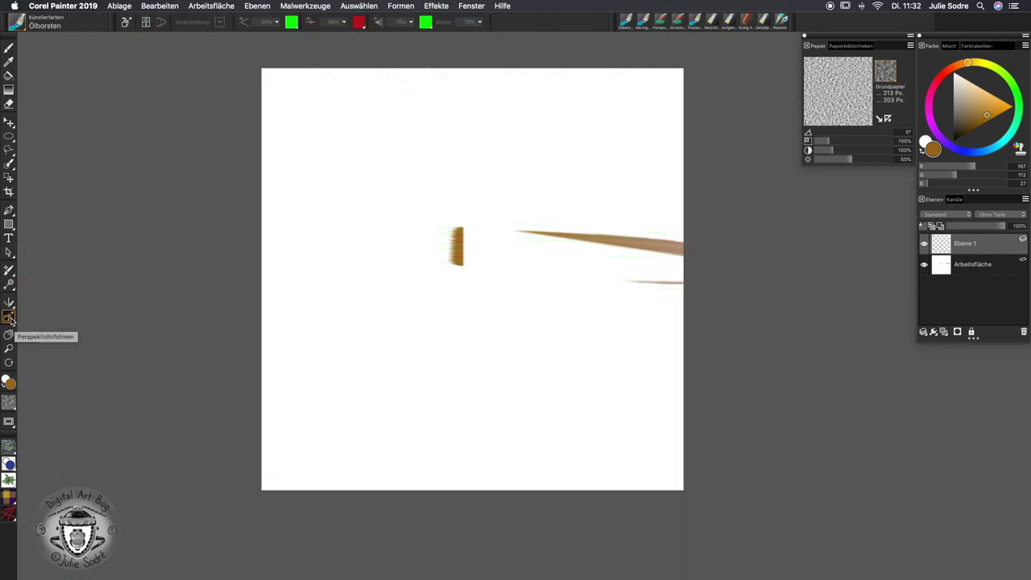
# Select the whole Arbeitsfläche layer and delete the stray brown strokes on it
pyautogui.press('super+d')
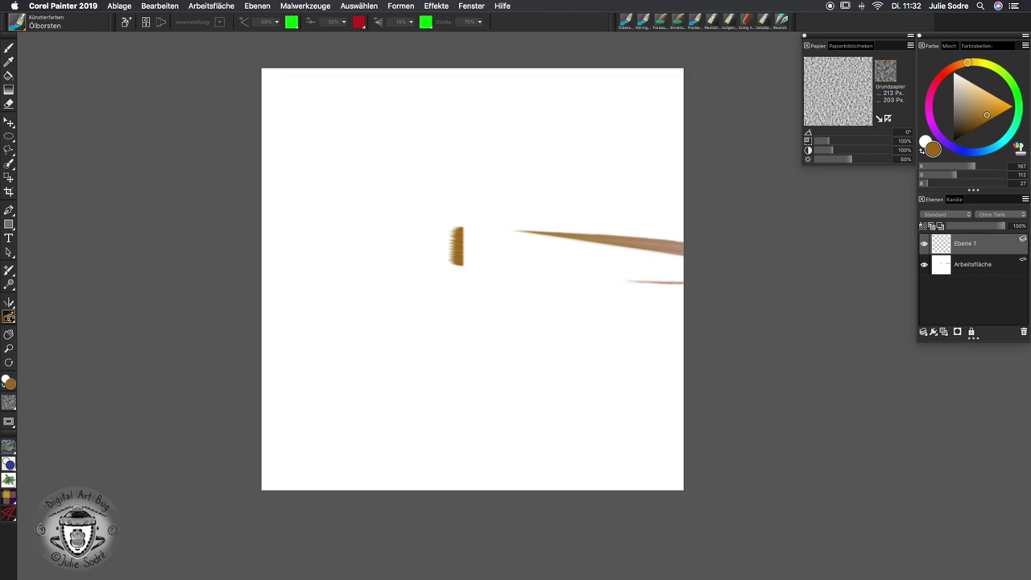
pyautogui.click(978, 265)
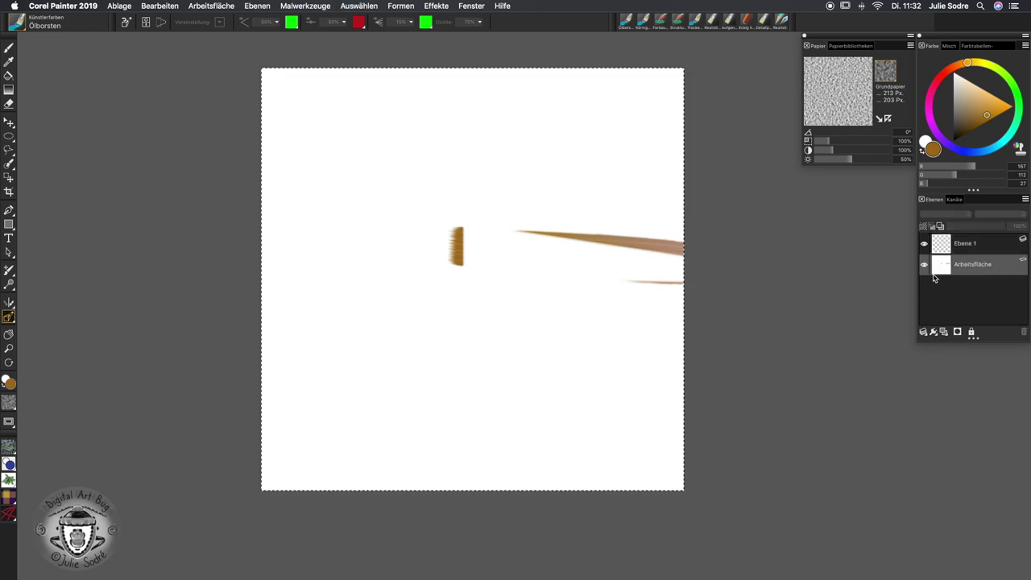
pyautogui.press('BackSpace')
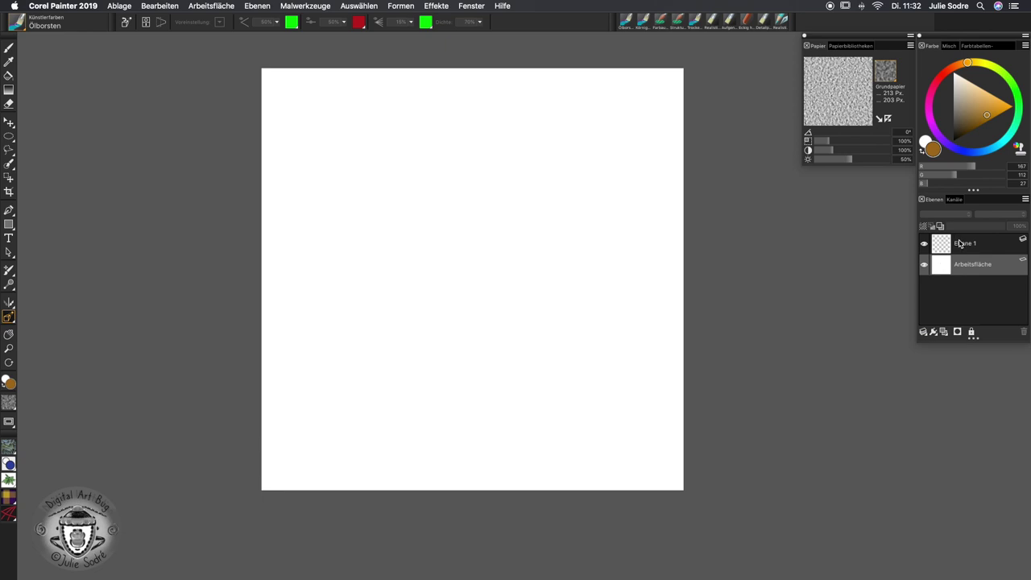
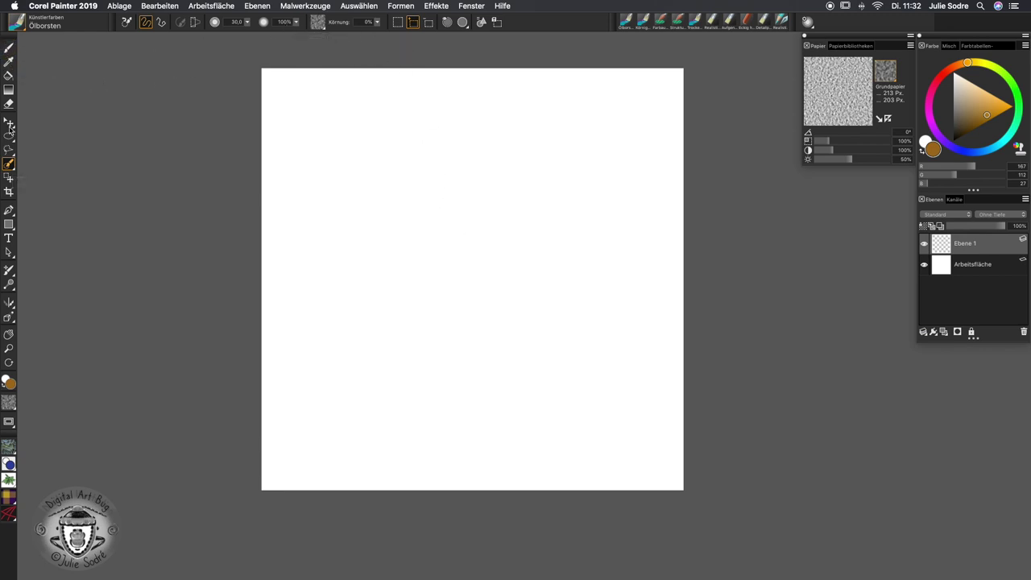
# Paint a filled egg-shaped selection in the middle of the canvas with the selection brush, refining its edge at size 7.5
pyautogui.moveTo(463, 134)
pyautogui.mouseDown()
pyautogui.moveTo(430, 140)
pyautogui.moveTo(397, 172)
pyautogui.moveTo(375, 238)
pyautogui.mouseUp()
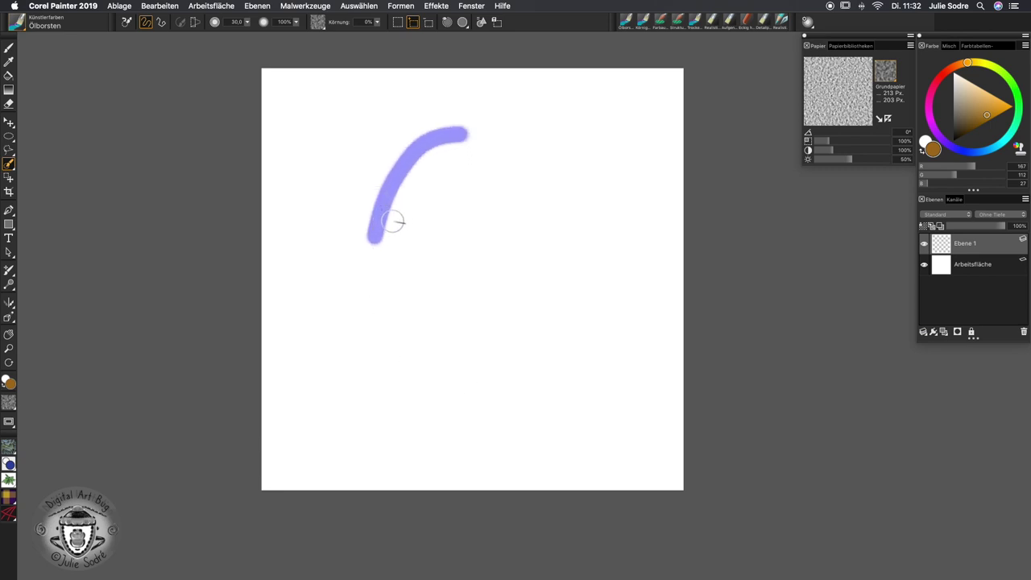
pyautogui.moveTo(378, 225)
pyautogui.mouseDown()
pyautogui.moveTo(383, 290)
pyautogui.moveTo(446, 364)
pyautogui.moveTo(522, 345)
pyautogui.moveTo(544, 211)
pyautogui.moveTo(484, 129)
pyautogui.moveTo(404, 151)
pyautogui.moveTo(366, 248)
pyautogui.moveTo(393, 365)
pyautogui.moveTo(478, 399)
pyautogui.moveTo(549, 321)
pyautogui.moveTo(546, 213)
pyautogui.moveTo(473, 138)
pyautogui.moveTo(402, 206)
pyautogui.moveTo(415, 167)
pyautogui.moveTo(448, 143)
pyautogui.moveTo(447, 218)
pyautogui.moveTo(465, 148)
pyautogui.moveTo(474, 147)
pyautogui.moveTo(506, 166)
pyautogui.moveTo(542, 286)
pyautogui.moveTo(527, 244)
pyautogui.moveTo(523, 261)
pyautogui.moveTo(482, 255)
pyautogui.moveTo(456, 224)
pyautogui.moveTo(469, 158)
pyautogui.moveTo(469, 214)
pyautogui.moveTo(484, 219)
pyautogui.moveTo(465, 268)
pyautogui.moveTo(484, 290)
pyautogui.moveTo(470, 245)
pyautogui.moveTo(407, 304)
pyautogui.moveTo(386, 291)
pyautogui.moveTo(445, 372)
pyautogui.moveTo(437, 378)
pyautogui.moveTo(512, 327)
pyautogui.moveTo(506, 283)
pyautogui.moveTo(480, 283)
pyautogui.mouseUp()
pyautogui.moveTo(524, 246)
pyautogui.mouseDown()
pyautogui.moveTo(533, 292)
pyautogui.moveTo(478, 248)
pyautogui.mouseUp()
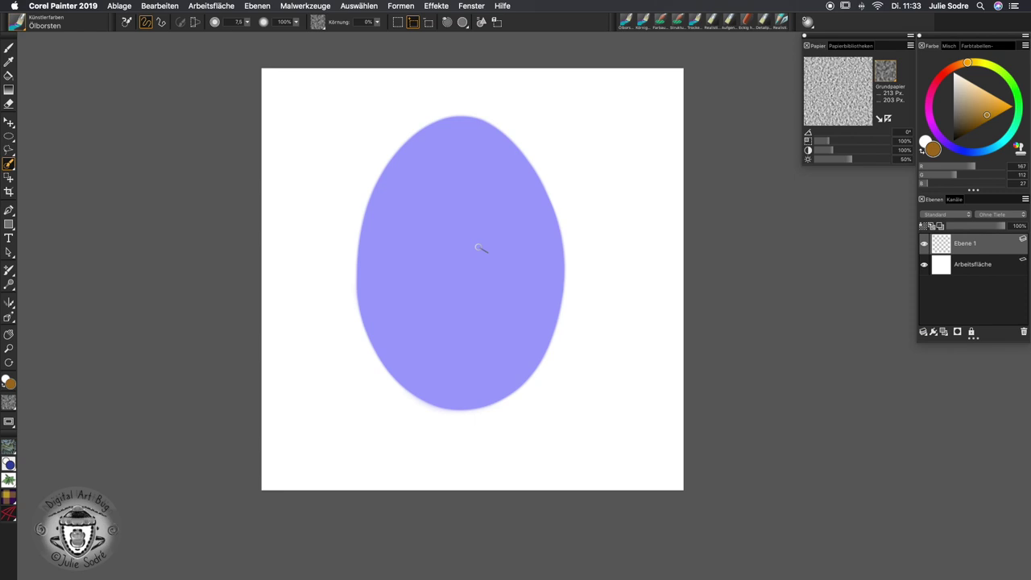
# Hide the egg's selection overlay, show it again, and change the overlay colour to red
pyautogui.click(448, 23)
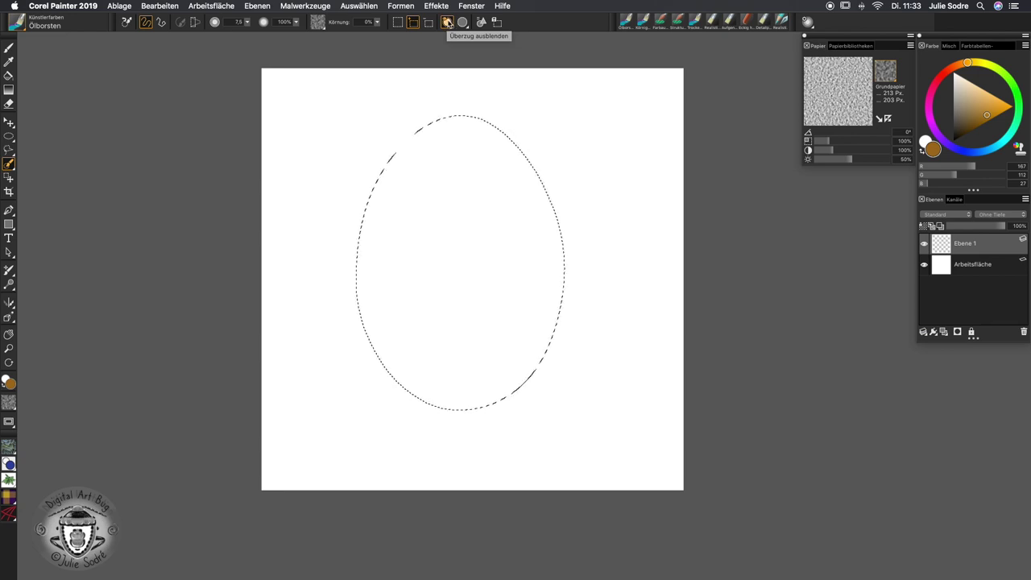
pyautogui.click(447, 22)
pyautogui.click(461, 22)
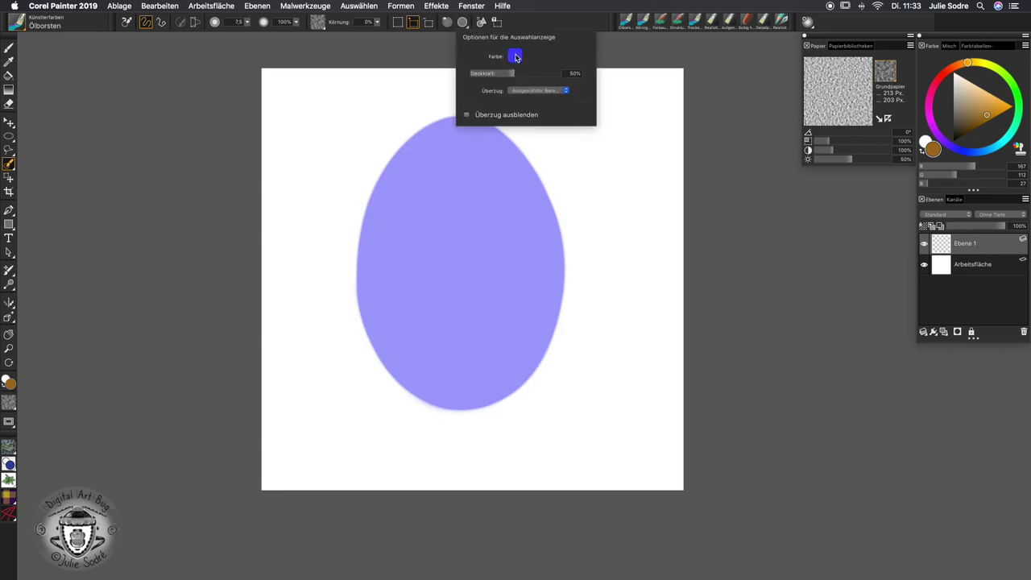
pyautogui.click(515, 57)
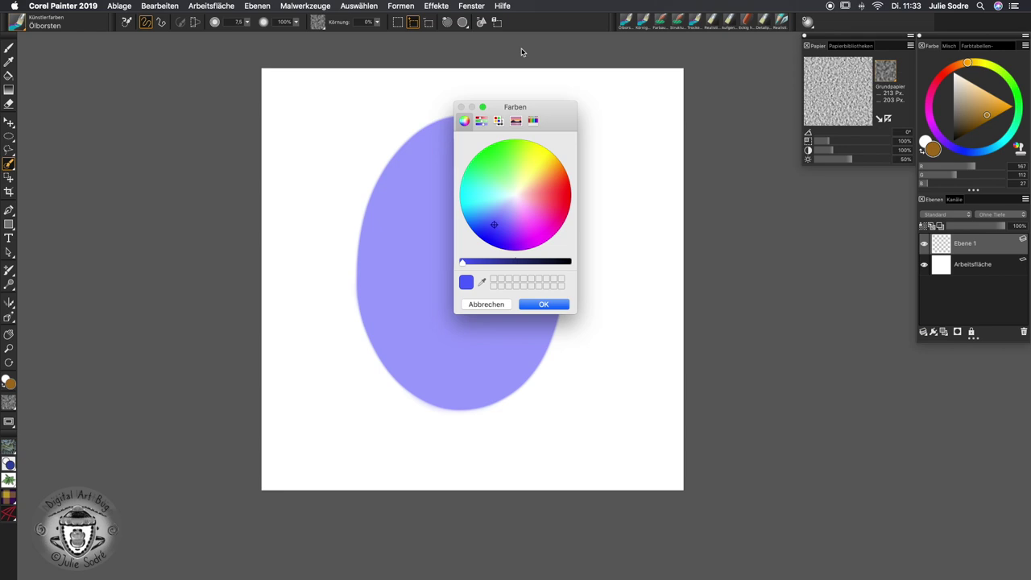
pyautogui.click(564, 193)
pyautogui.click(553, 304)
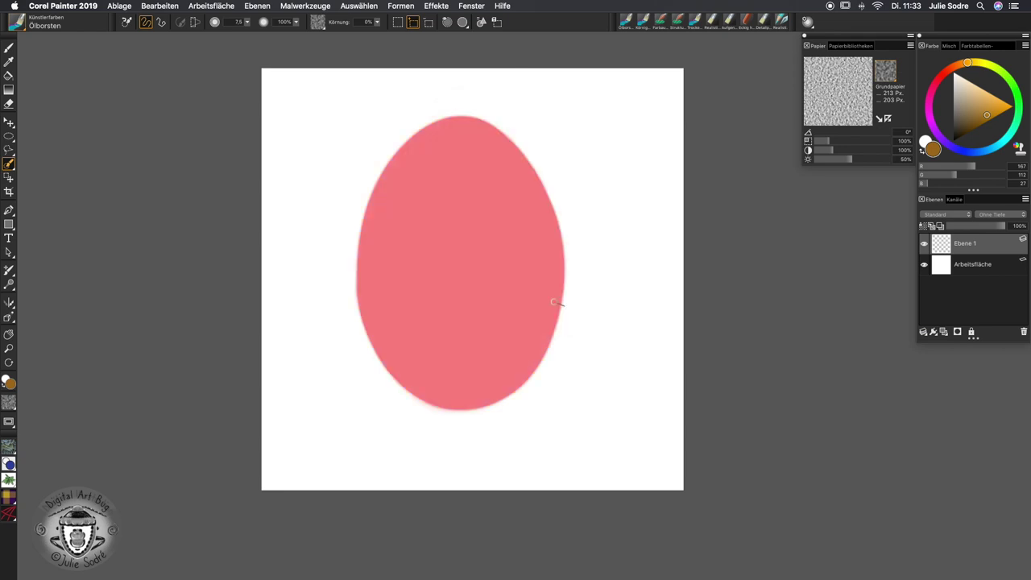
# Set the selection overlay opacity to 55% and try the Maskierter Bereich overlay option
pyautogui.click(462, 22)
pyautogui.moveTo(516, 73); pyautogui.dragTo(521, 74)
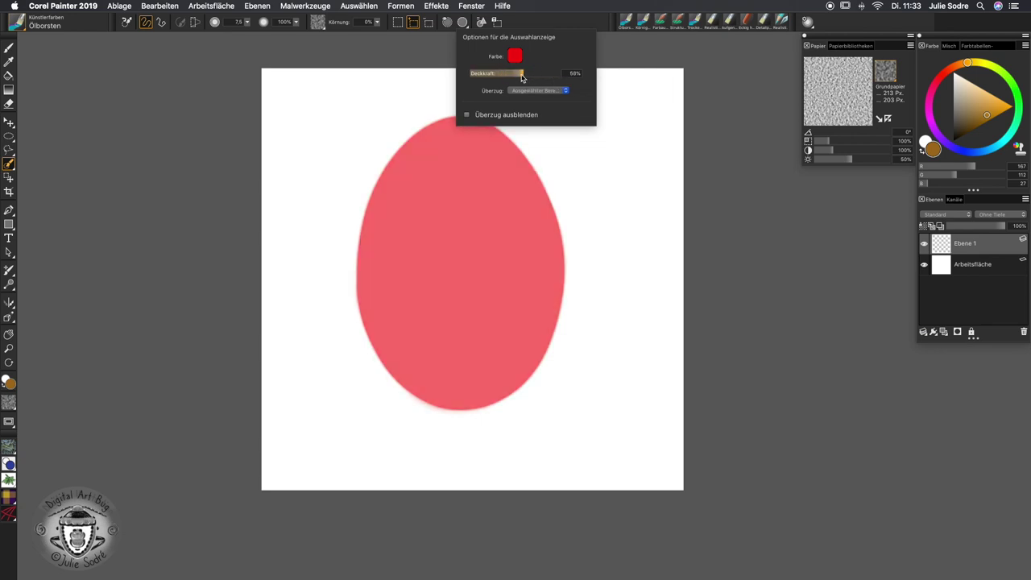
pyautogui.moveTo(521, 77); pyautogui.dragTo(520, 74)
pyautogui.click(566, 91)
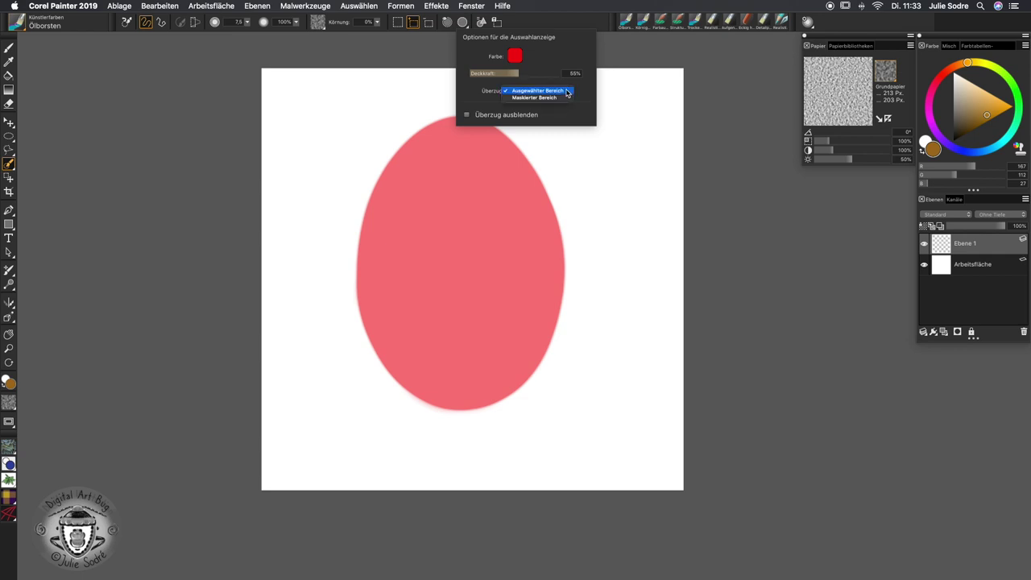
pyautogui.click(555, 97)
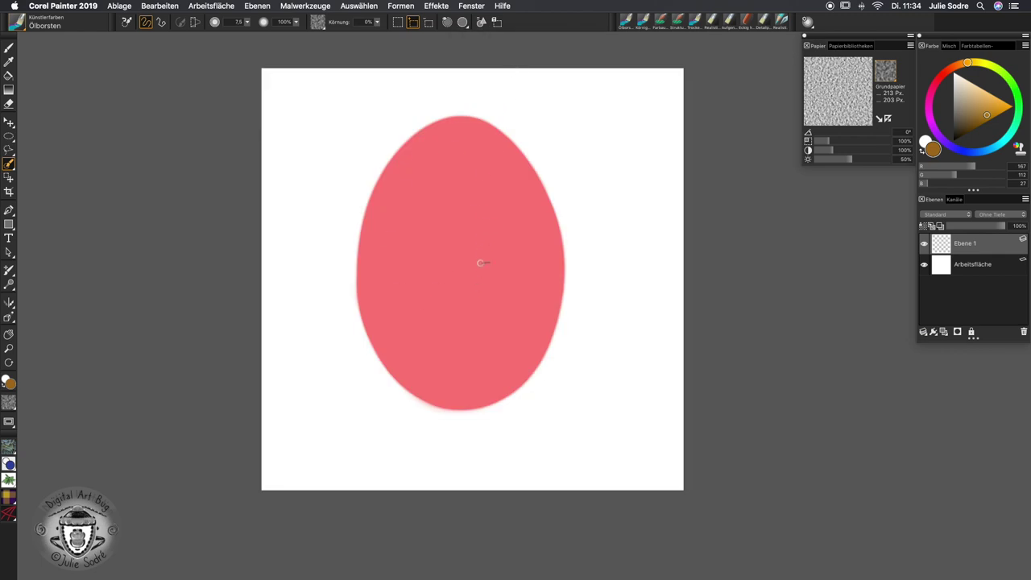
# Subtract a leafy branch from the egg's lower-left area with the selection brush at size 9.5
pyautogui.click(429, 23)
pyautogui.moveTo(379, 367)
pyautogui.mouseDown()
pyautogui.moveTo(439, 306)
pyautogui.moveTo(451, 259)
pyautogui.moveTo(435, 298)
pyautogui.moveTo(451, 280)
pyautogui.moveTo(441, 260)
pyautogui.moveTo(451, 286)
pyautogui.moveTo(470, 273)
pyautogui.moveTo(465, 293)
pyautogui.moveTo(469, 276)
pyautogui.moveTo(435, 305)
pyautogui.moveTo(426, 276)
pyautogui.moveTo(466, 315)
pyautogui.mouseUp()
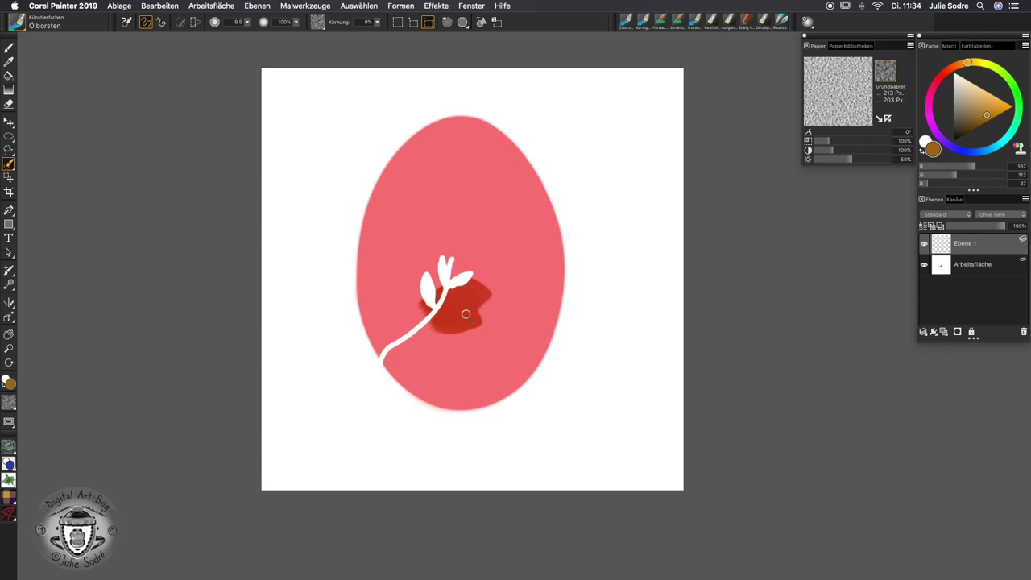
pyautogui.moveTo(439, 306)
pyautogui.mouseDown()
pyautogui.moveTo(478, 301)
pyautogui.moveTo(445, 310)
pyautogui.mouseUp()
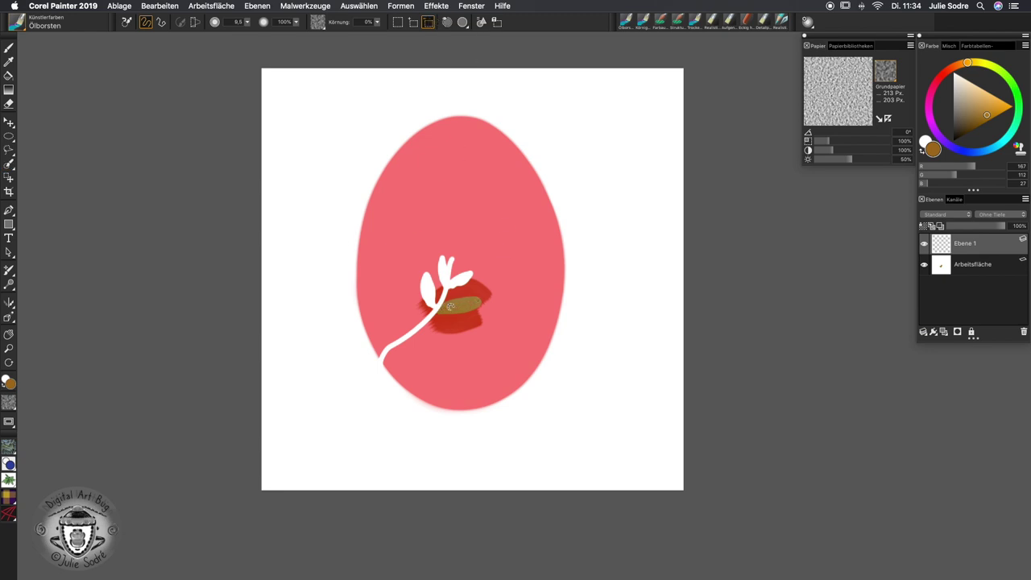
pyautogui.moveTo(427, 322)
pyautogui.mouseDown()
pyautogui.moveTo(414, 300)
pyautogui.moveTo(457, 331)
pyautogui.moveTo(400, 312)
pyautogui.moveTo(398, 348)
pyautogui.moveTo(436, 353)
pyautogui.moveTo(391, 355)
pyautogui.moveTo(427, 351)
pyautogui.mouseUp()
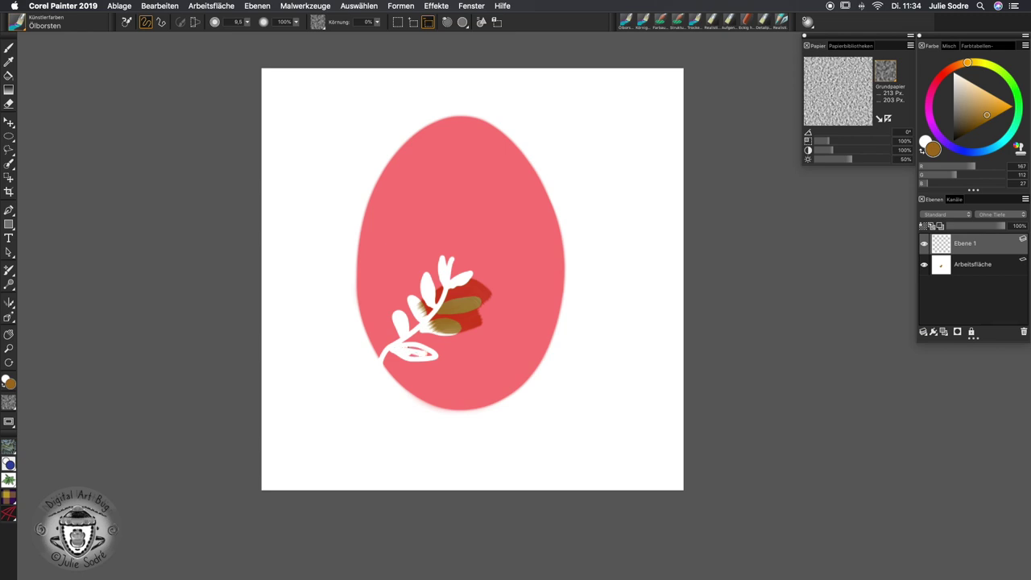
# Finish the first branch's leaves and subtract a second, curved leafy branch from the egg's lower-right area
pyautogui.moveTo(512, 395)
pyautogui.mouseDown()
pyautogui.moveTo(498, 375)
pyautogui.moveTo(497, 274)
pyautogui.moveTo(514, 243)
pyautogui.moveTo(505, 257)
pyautogui.moveTo(463, 240)
pyautogui.moveTo(454, 256)
pyautogui.mouseUp()
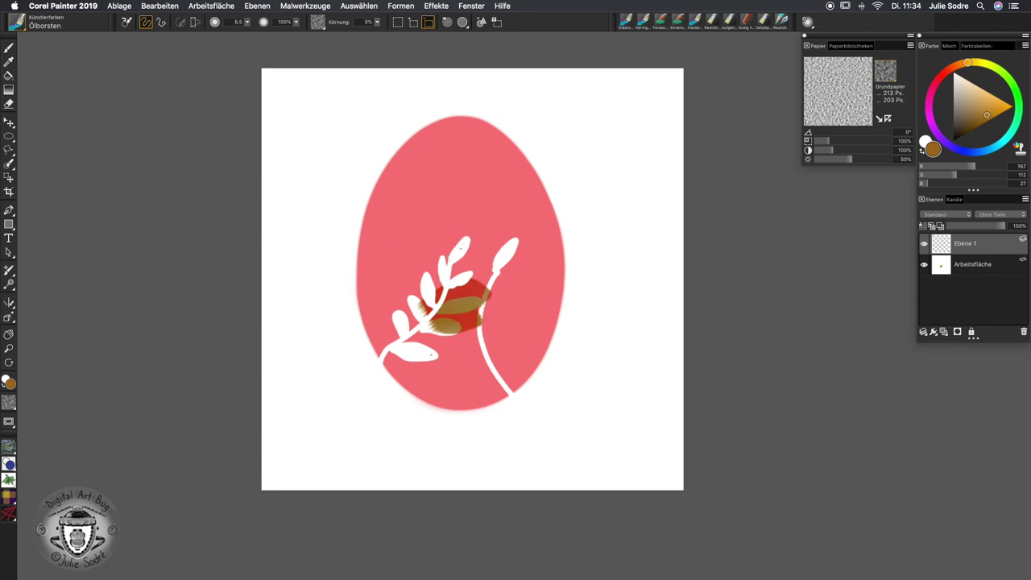
pyautogui.moveTo(513, 274)
pyautogui.mouseDown()
pyautogui.moveTo(503, 302)
pyautogui.moveTo(509, 282)
pyautogui.moveTo(493, 287)
pyautogui.moveTo(526, 282)
pyautogui.mouseUp()
pyautogui.moveTo(483, 320)
pyautogui.mouseDown()
pyautogui.moveTo(511, 317)
pyautogui.moveTo(483, 319)
pyautogui.mouseUp()
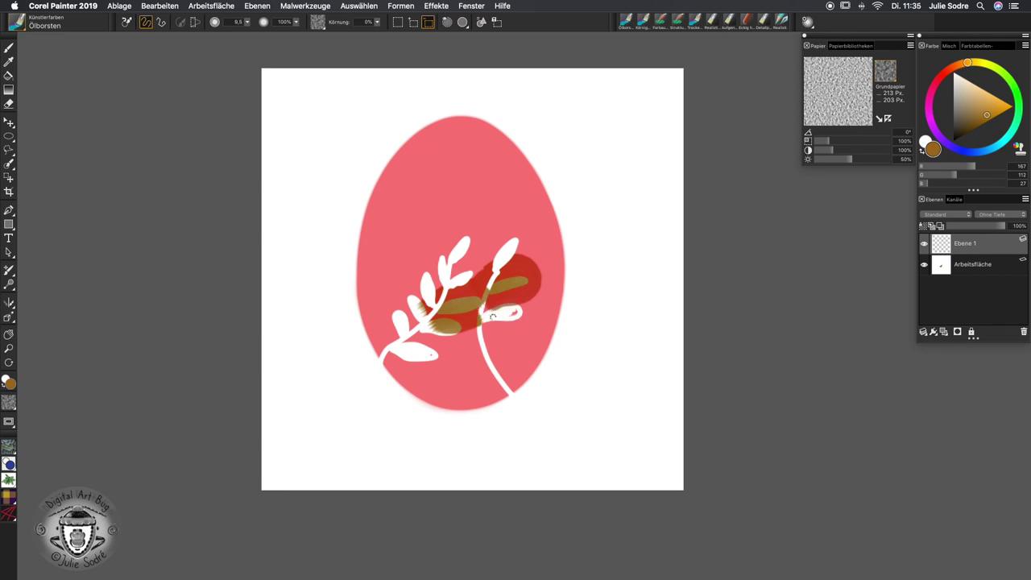
pyautogui.moveTo(497, 348)
pyautogui.mouseDown()
pyautogui.moveTo(460, 340)
pyautogui.moveTo(503, 367)
pyautogui.moveTo(521, 354)
pyautogui.moveTo(499, 366)
pyautogui.moveTo(476, 379)
pyautogui.mouseUp()
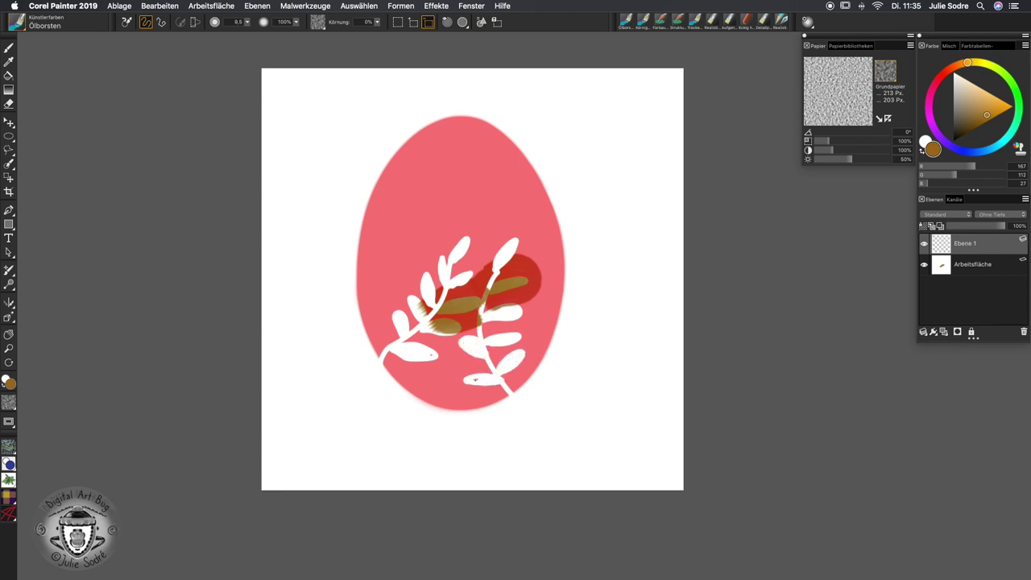
# Subtract further leafy branches across the upper egg and along its edges, with small dots in the gaps between them
pyautogui.moveTo(545, 229)
pyautogui.mouseDown()
pyautogui.moveTo(557, 262)
pyautogui.moveTo(483, 201)
pyautogui.moveTo(508, 193)
pyautogui.moveTo(455, 185)
pyautogui.mouseUp()
pyautogui.moveTo(365, 263)
pyautogui.mouseDown()
pyautogui.moveTo(417, 227)
pyautogui.moveTo(369, 314)
pyautogui.moveTo(448, 394)
pyautogui.moveTo(554, 294)
pyautogui.moveTo(439, 146)
pyautogui.moveTo(410, 177)
pyautogui.moveTo(516, 157)
pyautogui.mouseUp()
pyautogui.click(489, 162)
pyautogui.click(486, 238)
pyautogui.click(532, 259)
pyautogui.click(435, 189)
pyautogui.click(468, 129)
pyautogui.click(410, 373)
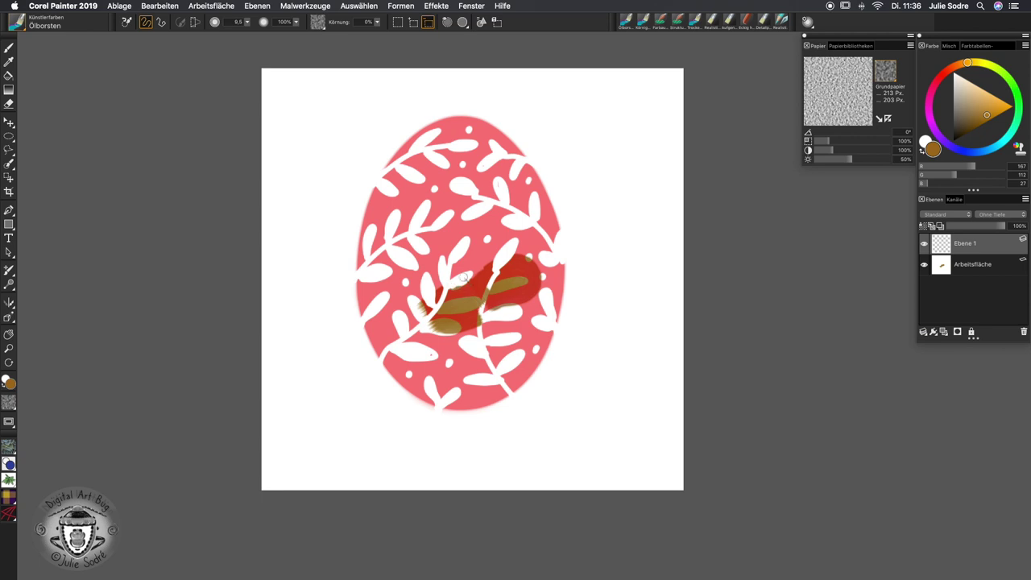
# Save the patterned selection as a new mask named Easter egg, check it among the channels, and return to the layers
pyautogui.click(496, 22)
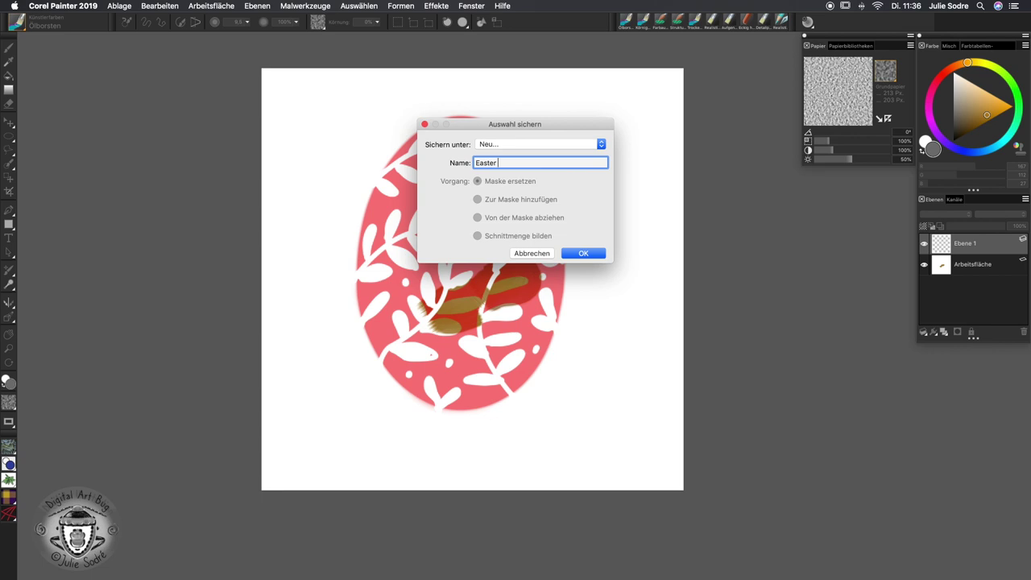
pyautogui.click(593, 255)
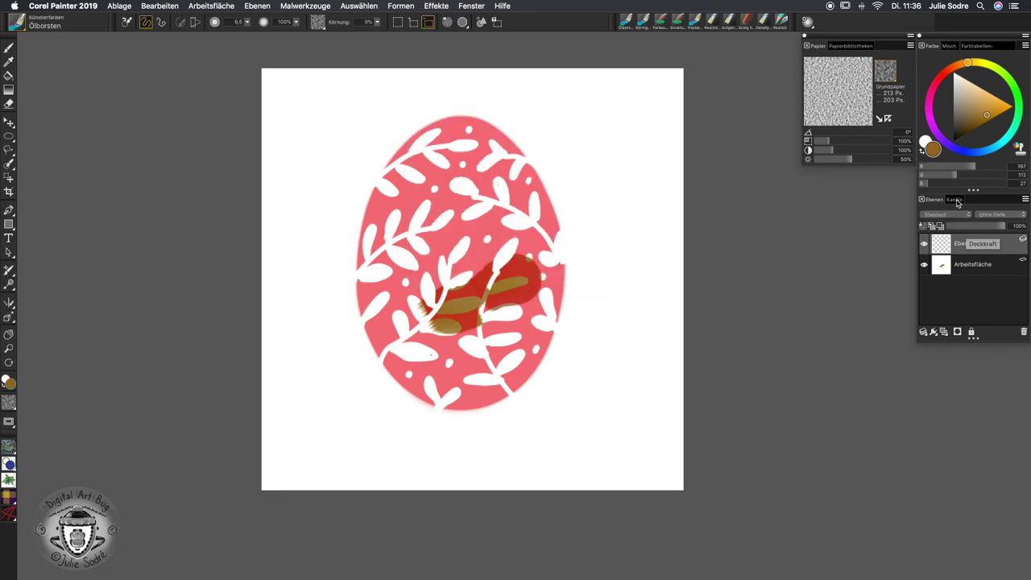
pyautogui.click(955, 200)
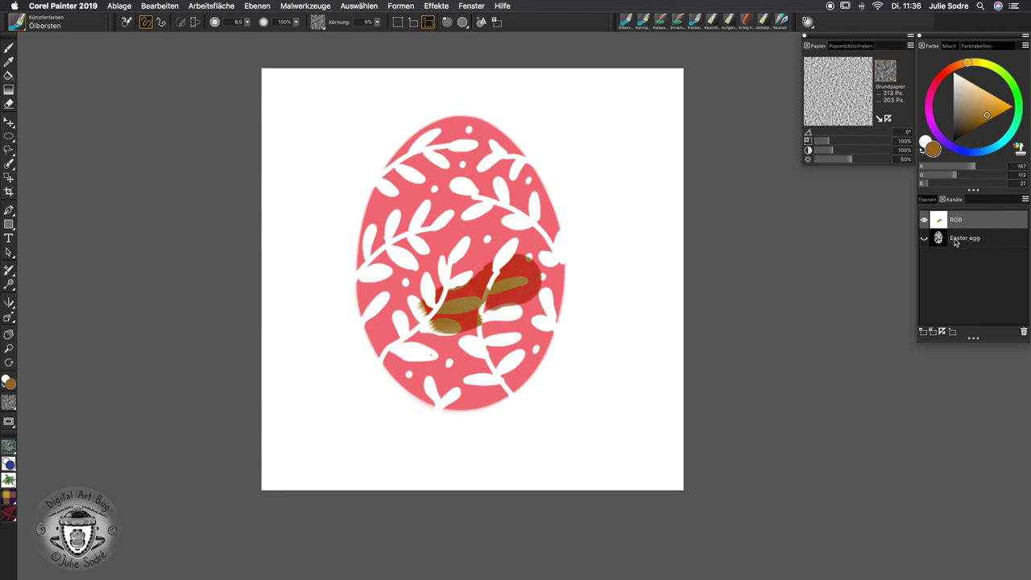
pyautogui.click(929, 199)
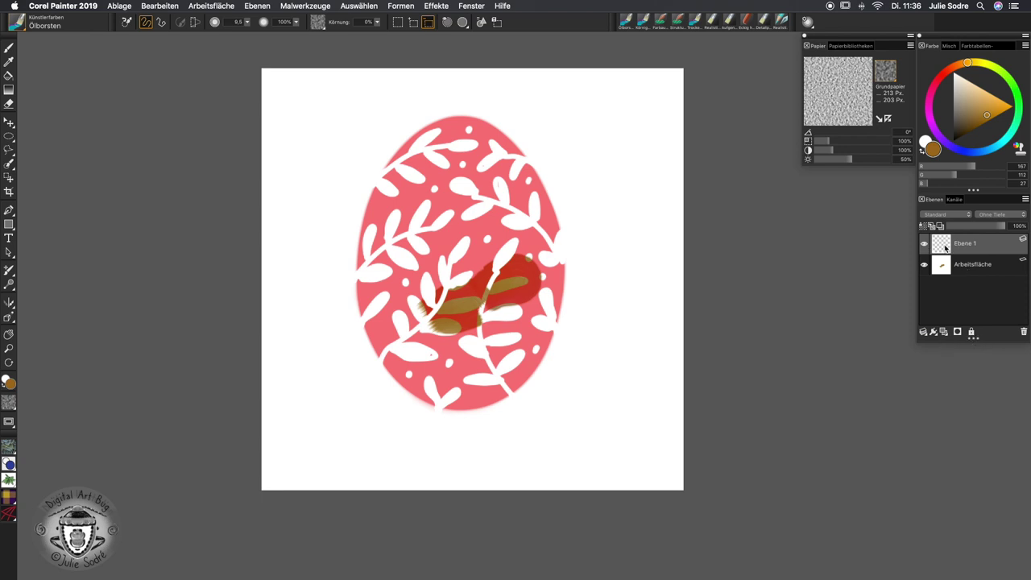
# Paint the patterned egg selection on Ebene 1 light beige (R 222, G 212, B 198) with the Ölborsten brush
pyautogui.click(9, 48)
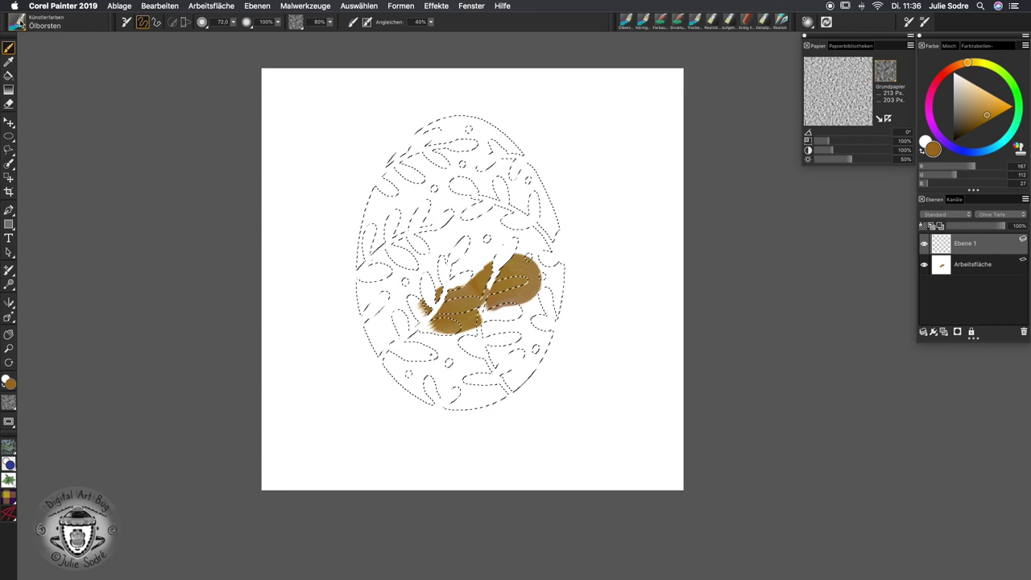
pyautogui.click(17, 22)
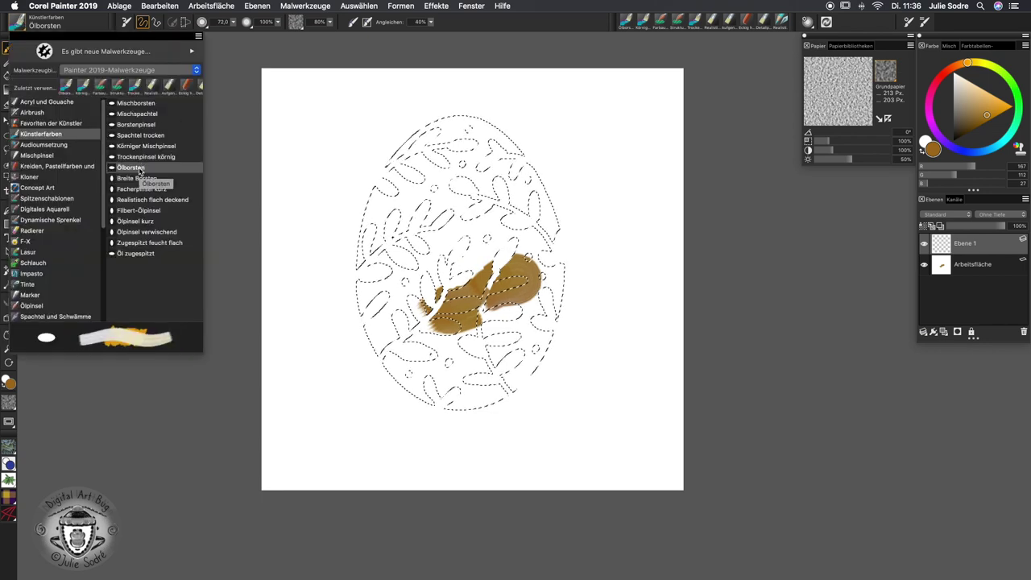
pyautogui.moveTo(956, 102); pyautogui.dragTo(964, 83)
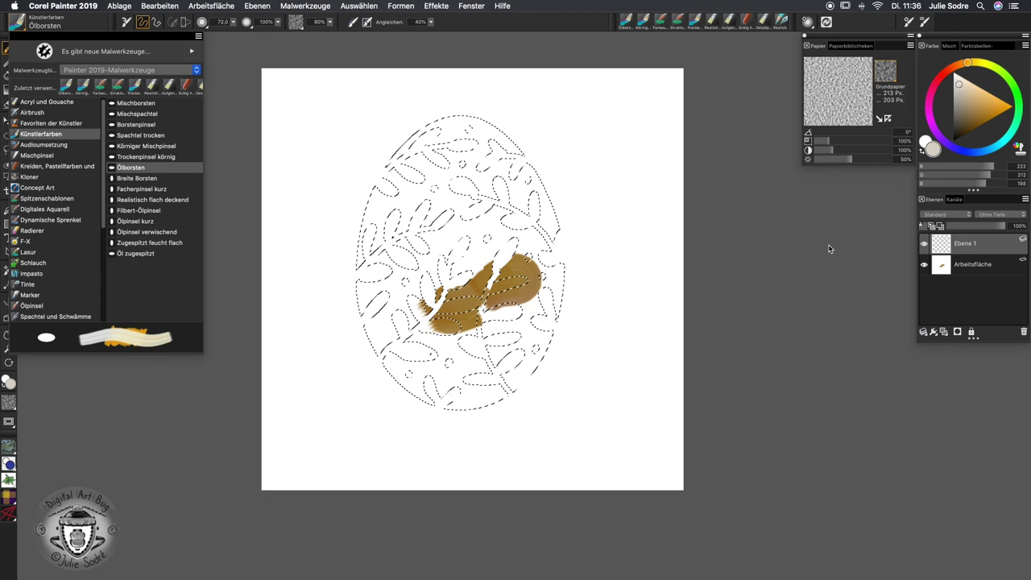
pyautogui.moveTo(482, 251)
pyautogui.mouseDown()
pyautogui.moveTo(469, 241)
pyautogui.moveTo(369, 322)
pyautogui.moveTo(531, 193)
pyautogui.moveTo(419, 355)
pyautogui.moveTo(508, 323)
pyautogui.moveTo(459, 402)
pyautogui.moveTo(484, 399)
pyautogui.moveTo(419, 382)
pyautogui.moveTo(368, 329)
pyautogui.moveTo(375, 197)
pyautogui.moveTo(453, 113)
pyautogui.moveTo(468, 137)
pyautogui.moveTo(334, 237)
pyautogui.moveTo(484, 185)
pyautogui.moveTo(454, 319)
pyautogui.mouseUp()
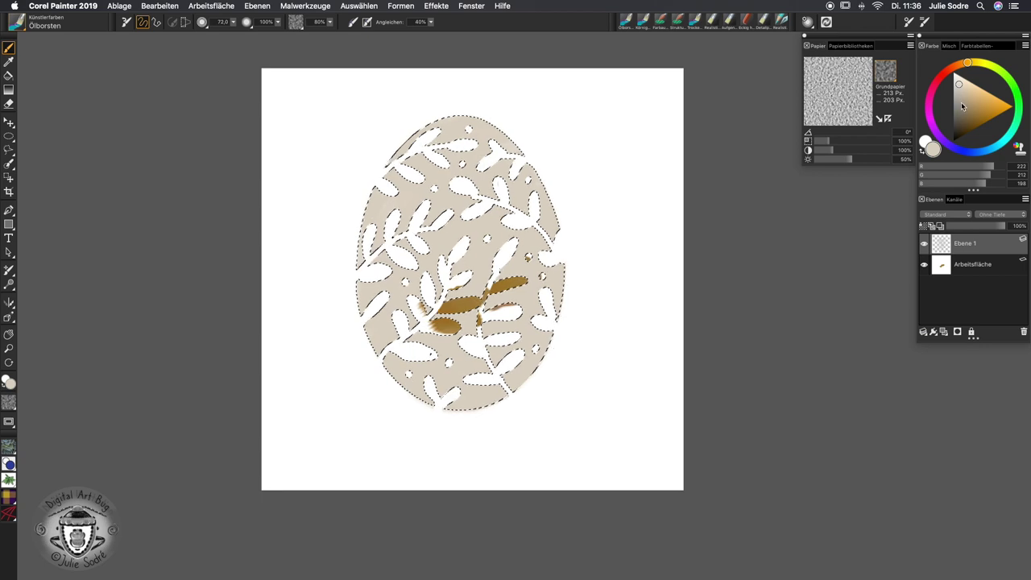
# Paint broad grey shading strokes at several places across the egg on Ebene 1
pyautogui.click(955, 101)
pyautogui.moveTo(504, 399); pyautogui.dragTo(493, 330)
pyautogui.moveTo(492, 258); pyautogui.dragTo(378, 209)
pyautogui.moveTo(467, 121); pyautogui.dragTo(483, 173)
pyautogui.moveTo(540, 193)
pyautogui.mouseDown()
pyautogui.moveTo(492, 258)
pyautogui.moveTo(386, 339)
pyautogui.mouseUp()
pyautogui.moveTo(540, 323); pyautogui.dragTo(564, 234)
# Add near-white highlight strokes over the beige and grey areas of the egg
pyautogui.click(955, 74)
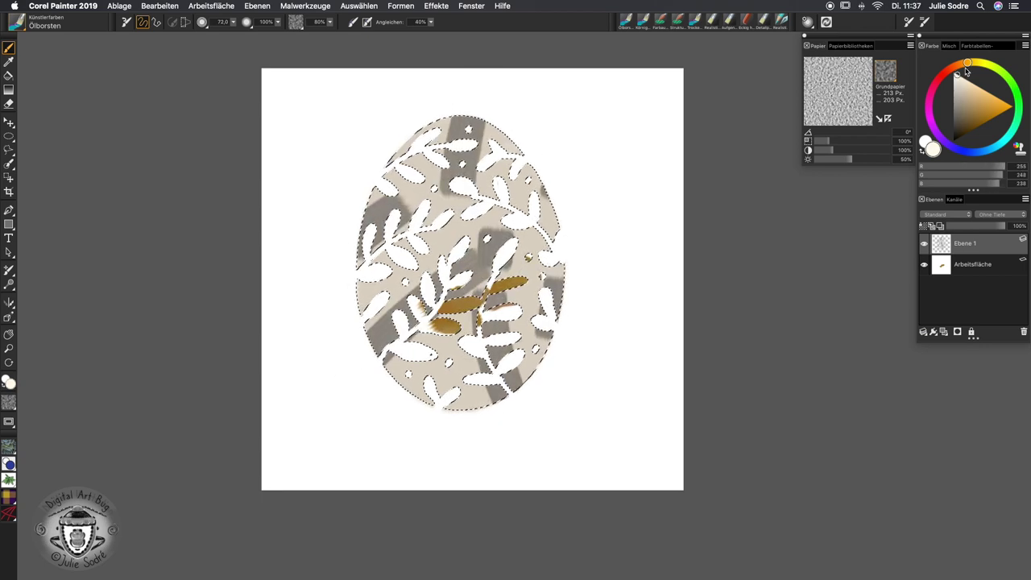
pyautogui.moveTo(400, 354); pyautogui.dragTo(427, 266)
pyautogui.moveTo(524, 161); pyautogui.dragTo(495, 234)
pyautogui.moveTo(536, 290); pyautogui.dragTo(468, 289)
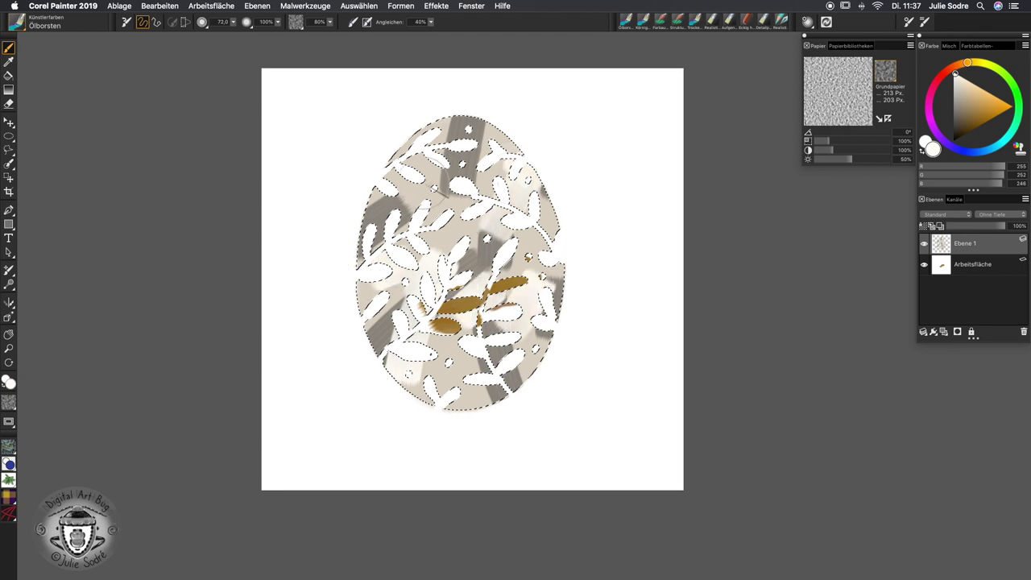
pyautogui.moveTo(402, 185); pyautogui.dragTo(489, 229)
# Undo the last four strokes and work near-white (R 255, G 252, B 246) over the egg to blend the shading
pyautogui.press('super+z')
pyautogui.press('super+z')
pyautogui.press('super+z')
pyautogui.press('super+z')
pyautogui.moveTo(551, 280)
pyautogui.mouseDown()
pyautogui.moveTo(563, 311)
pyautogui.moveTo(552, 322)
pyautogui.moveTo(439, 222)
pyautogui.mouseUp()
pyautogui.moveTo(432, 278)
pyautogui.mouseDown()
pyautogui.moveTo(387, 338)
pyautogui.moveTo(407, 378)
pyautogui.moveTo(515, 322)
pyautogui.moveTo(483, 213)
pyautogui.moveTo(483, 149)
pyautogui.moveTo(403, 169)
pyautogui.moveTo(435, 133)
pyautogui.moveTo(375, 253)
pyautogui.moveTo(418, 217)
pyautogui.moveTo(394, 181)
pyautogui.moveTo(524, 185)
pyautogui.moveTo(427, 298)
pyautogui.moveTo(507, 374)
pyautogui.mouseUp()
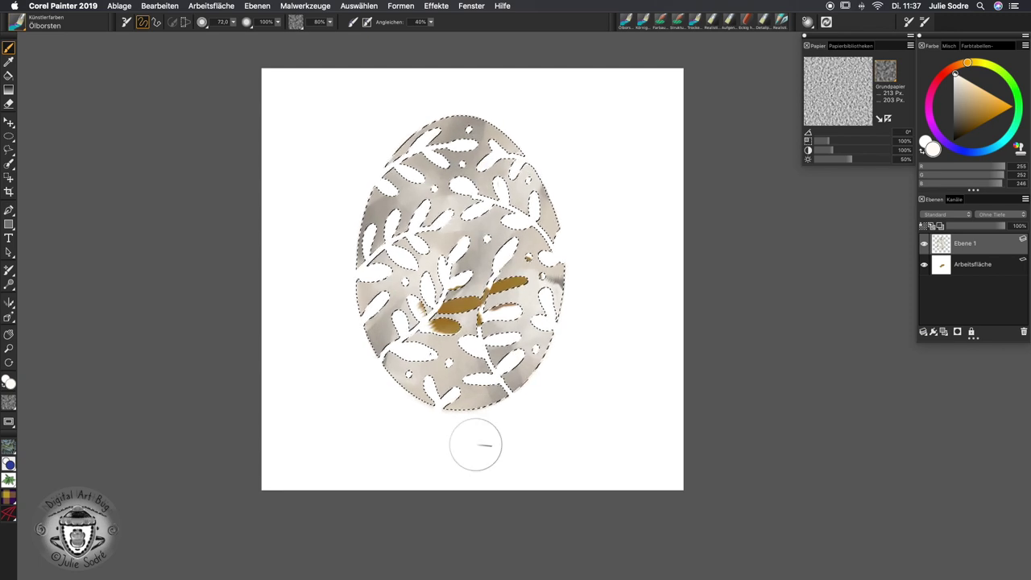
# Select the whole Arbeitsfläche layer and delete the leftover brown paint beneath the egg
pyautogui.click(942, 270)
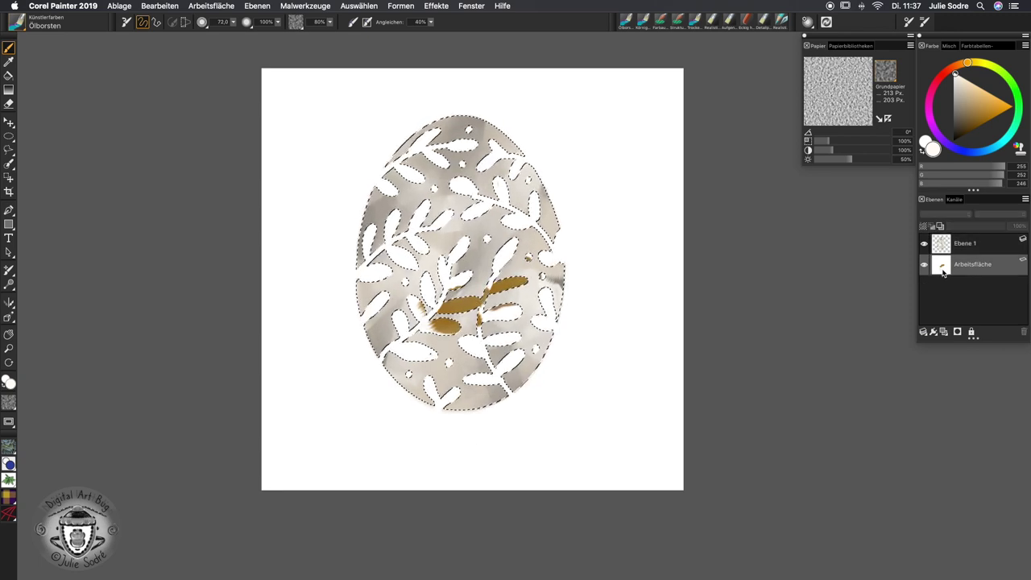
pyautogui.press('super+d')
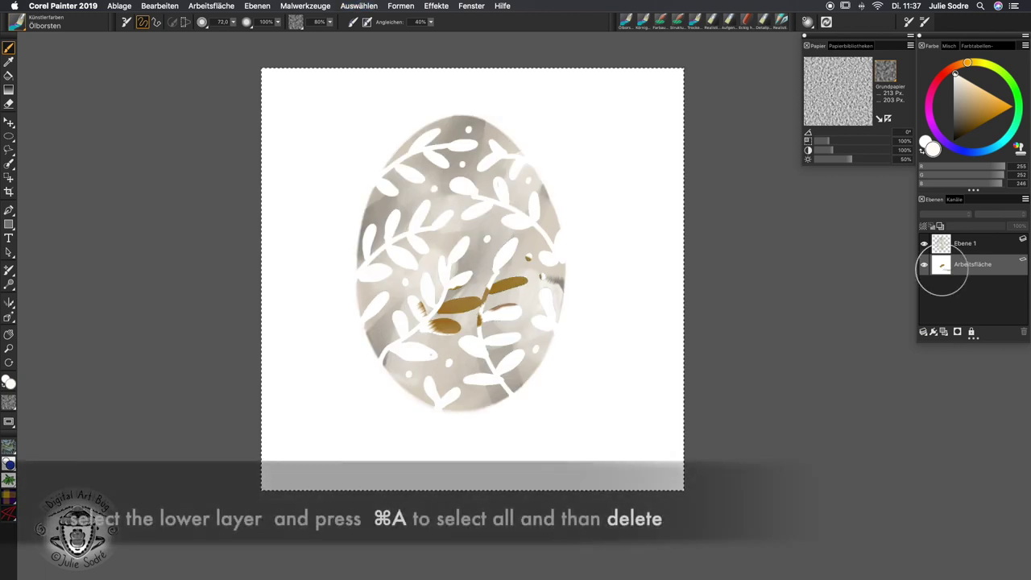
pyautogui.press('Delete')
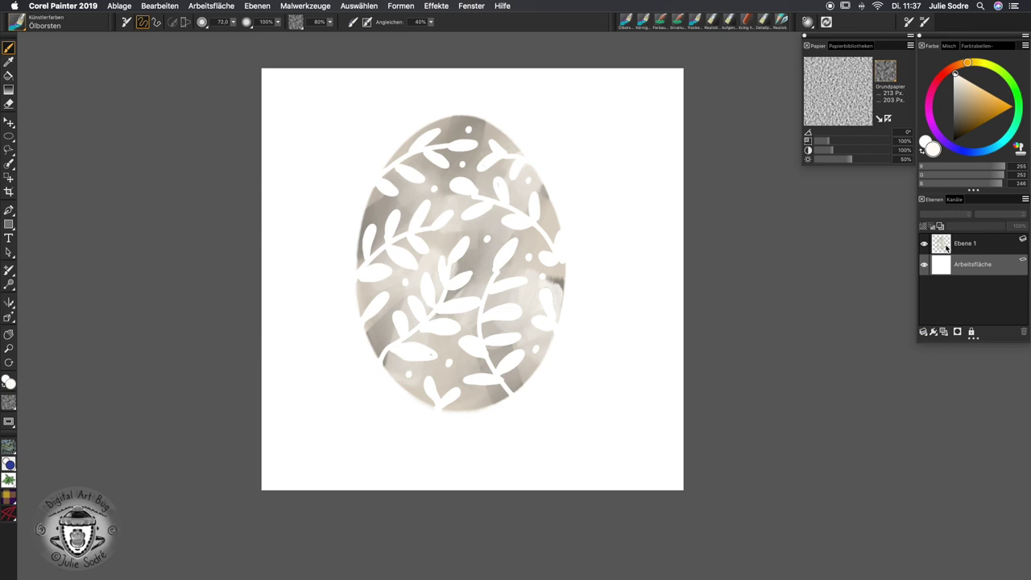
# Load the painted egg of Ebene 1 as a selection and add a new layer directly above Arbeitsfläche
pyautogui.click(947, 249)
pyautogui.keyDown('super'); pyautogui.click(945, 247); pyautogui.keyUp('super')
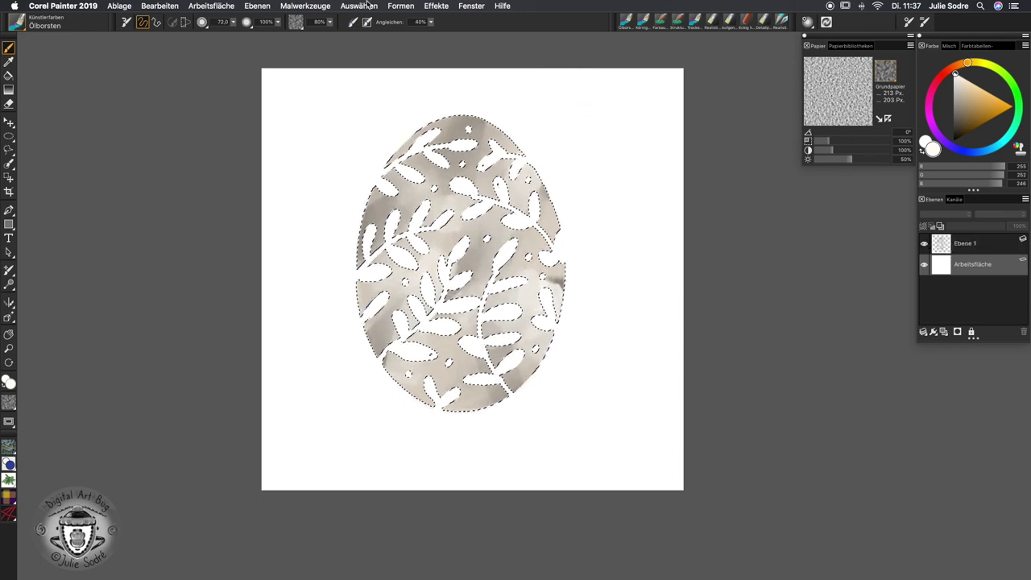
pyautogui.click(940, 331)
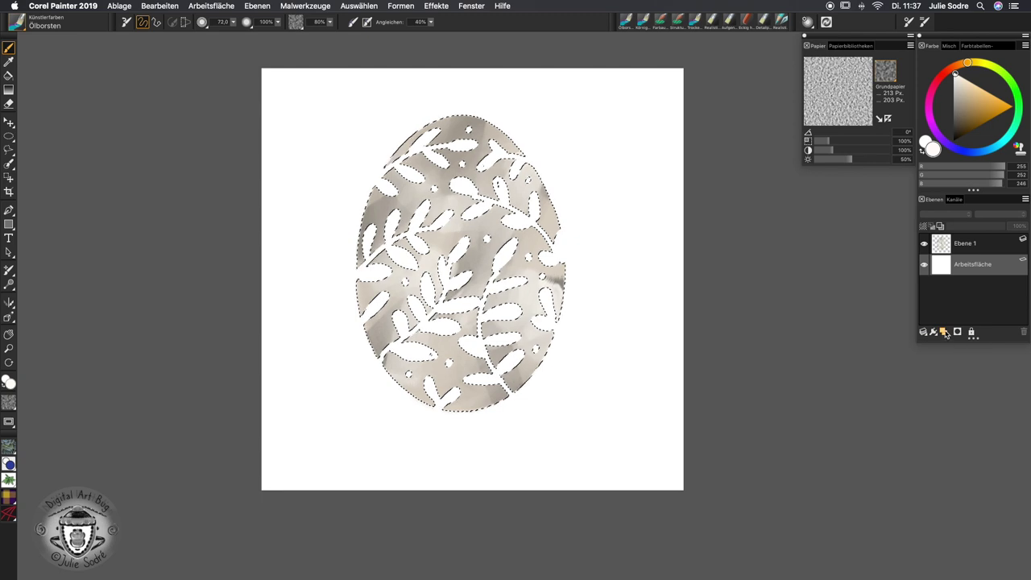
# Fill the egg selection on Ebene 2 with black as the current colour at 100% opacity, and drop the selection
pyautogui.click(149, 8)
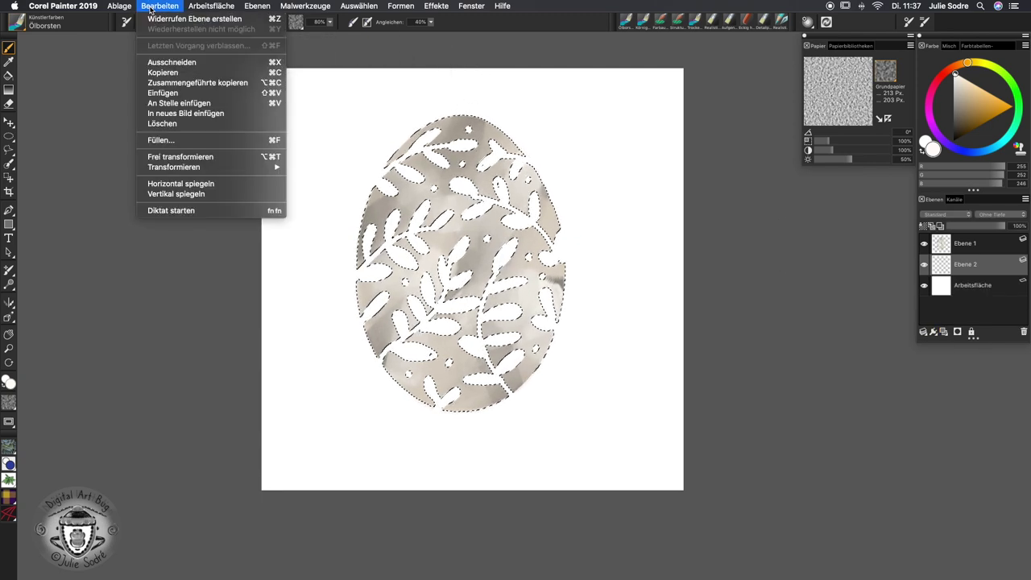
pyautogui.click(167, 142)
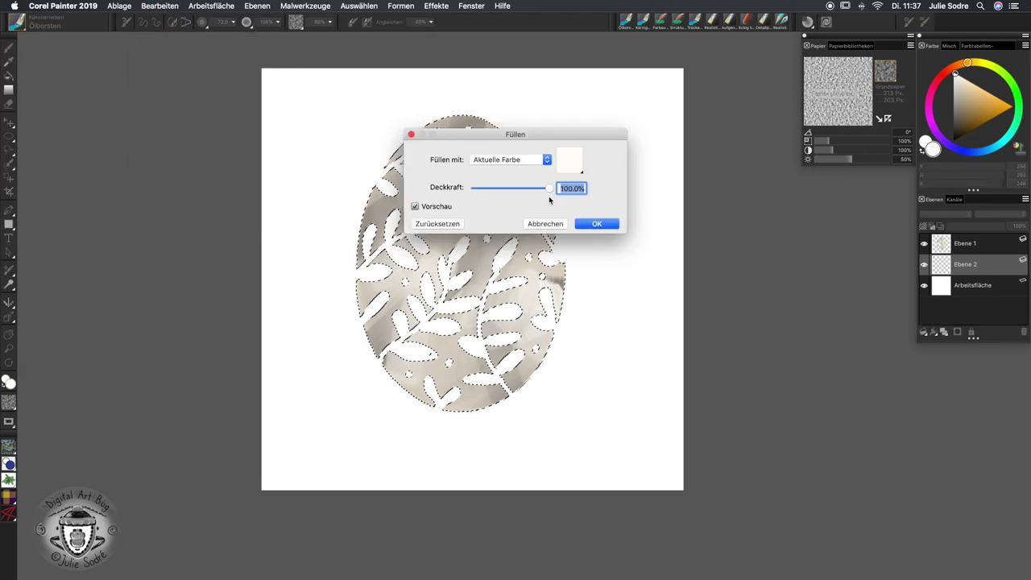
pyautogui.click(967, 127)
pyautogui.click(954, 144)
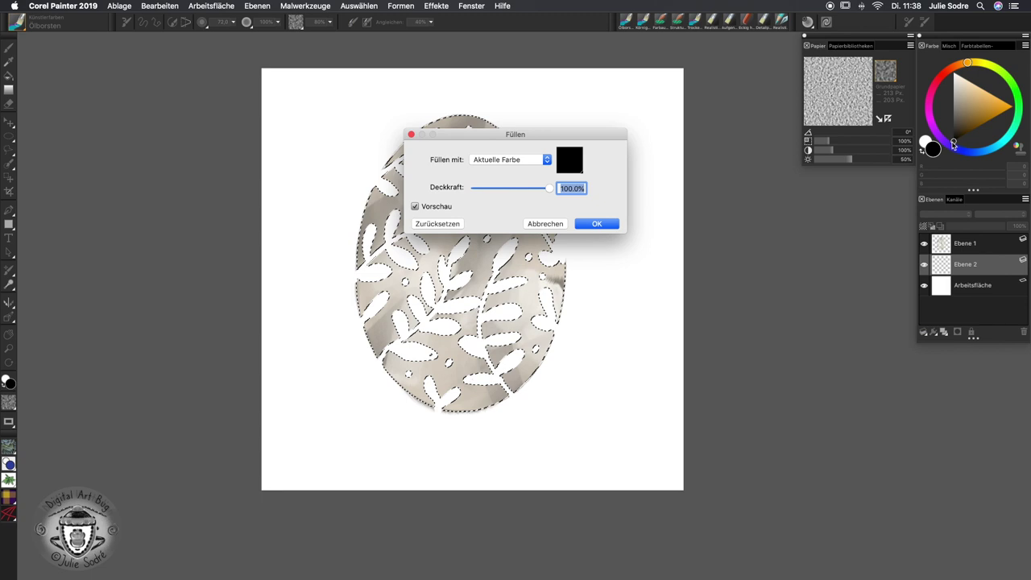
pyautogui.click(588, 225)
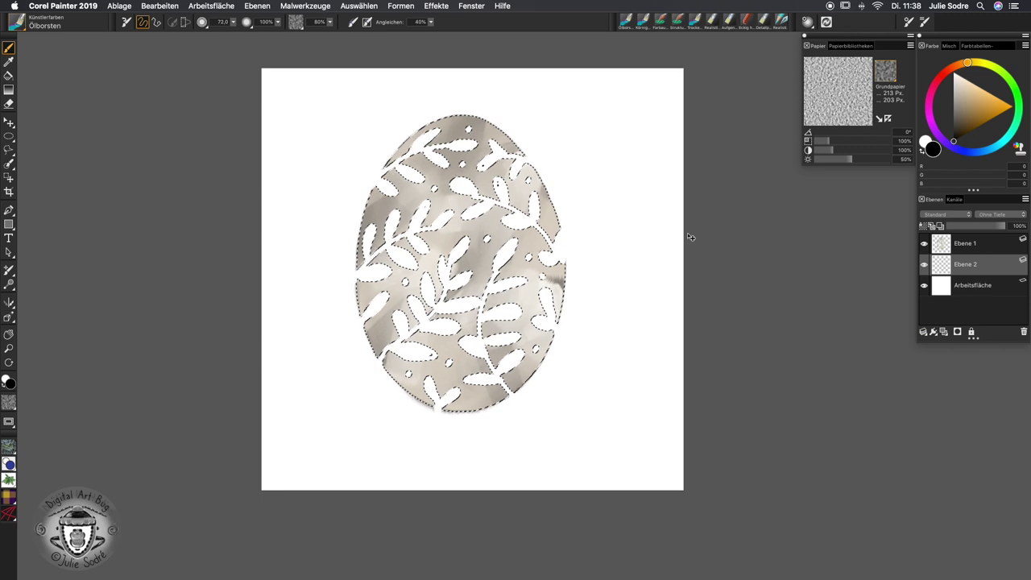
pyautogui.press('super+d')
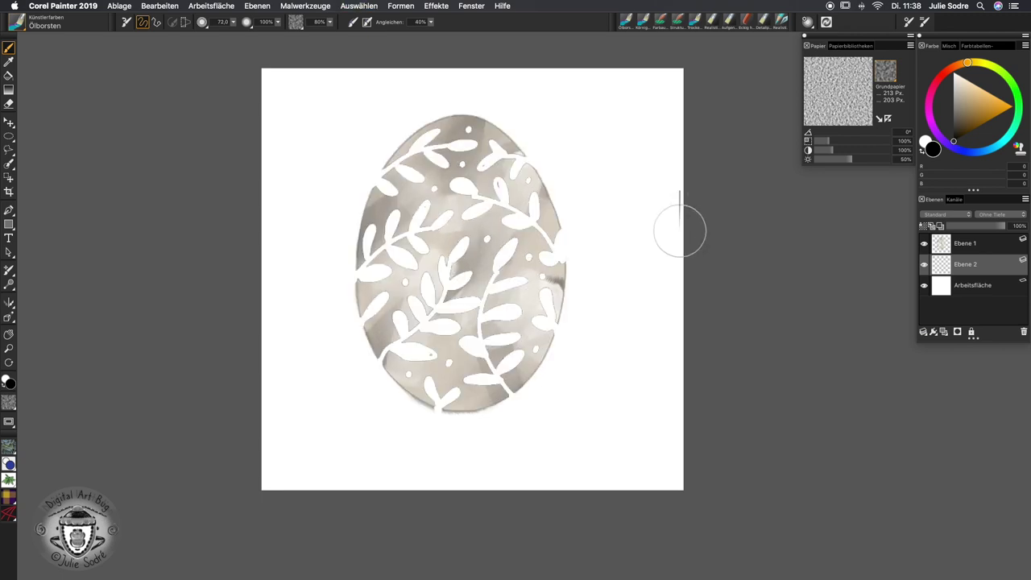
# Offset the black egg on Ebene 2 slightly down and to the right so it forms a shadow behind the painted egg
pyautogui.press('super+minus')
pyautogui.click(8, 123)
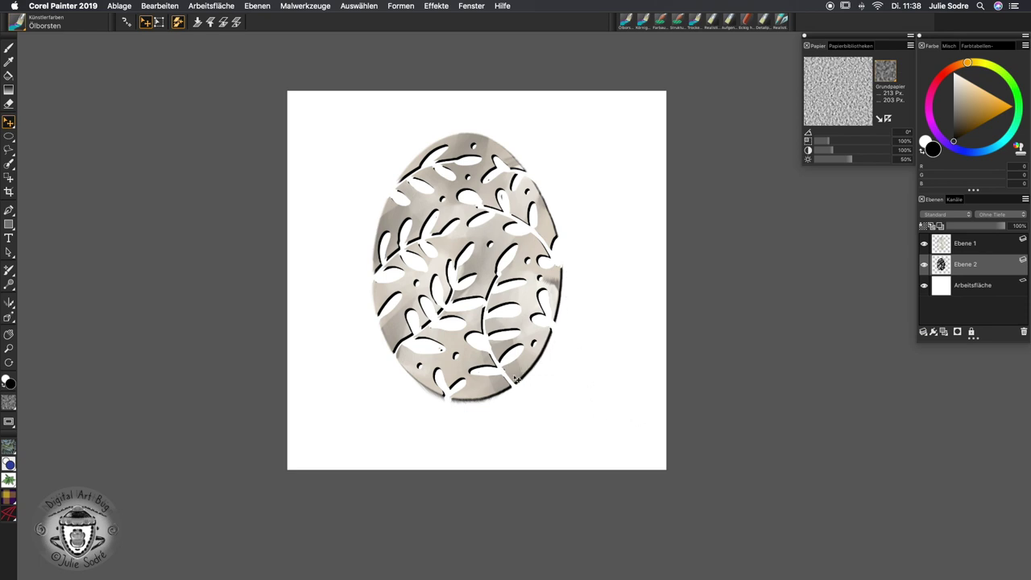
# Soften the shadow on Ebene 2 with Bewegungsunschärfe at radius 10.0, angle 0° and strength 10%, and set the layer opacity to 56%
pyautogui.click(435, 6)
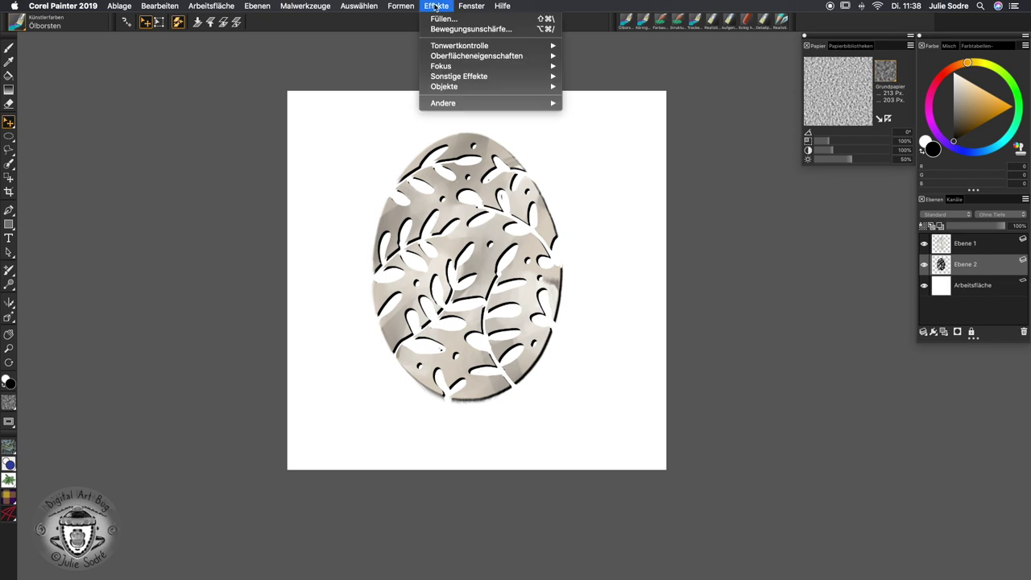
pyautogui.moveTo(456, 67)
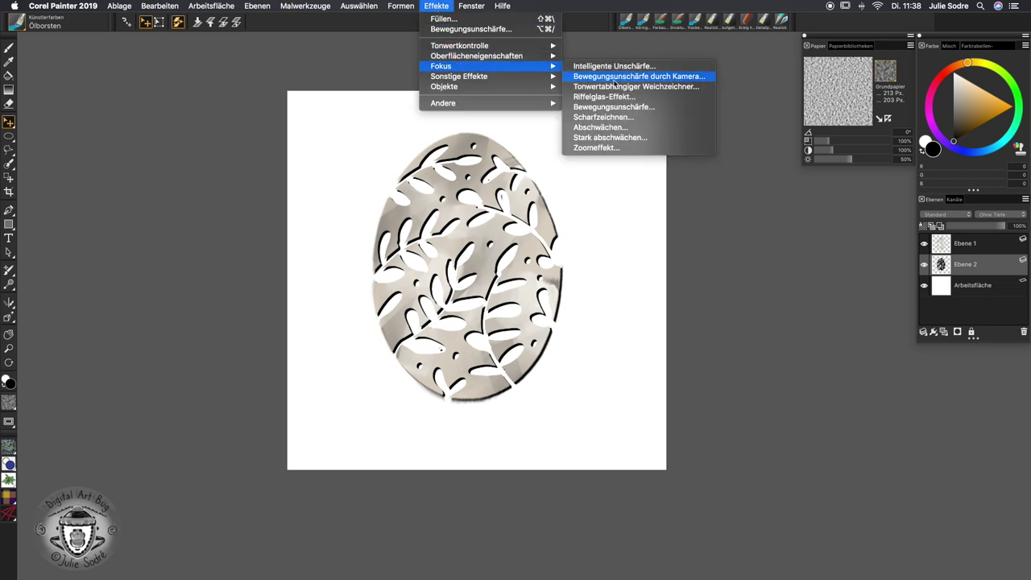
pyautogui.click(613, 106)
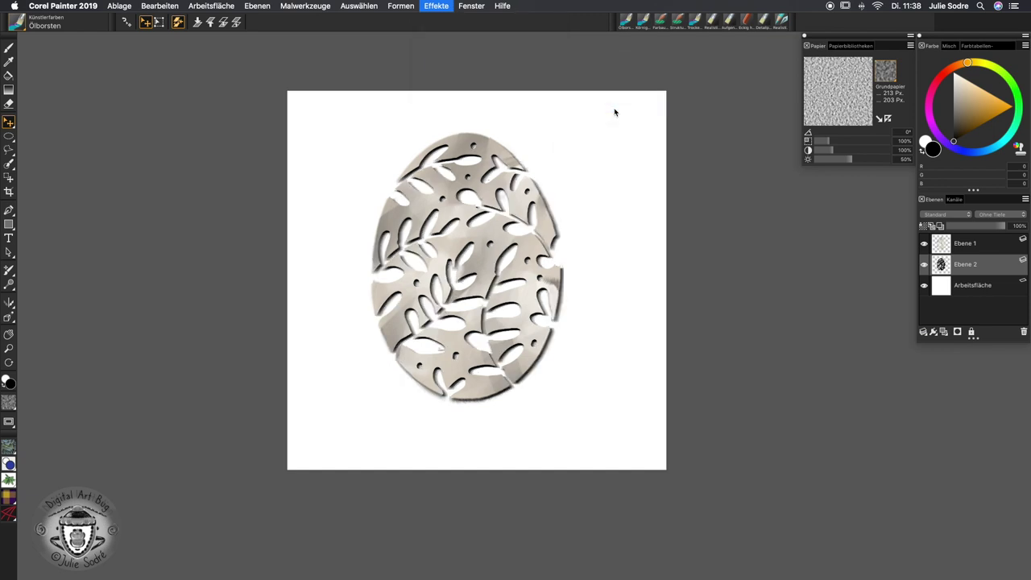
pyautogui.moveTo(553, 133); pyautogui.dragTo(746, 188)
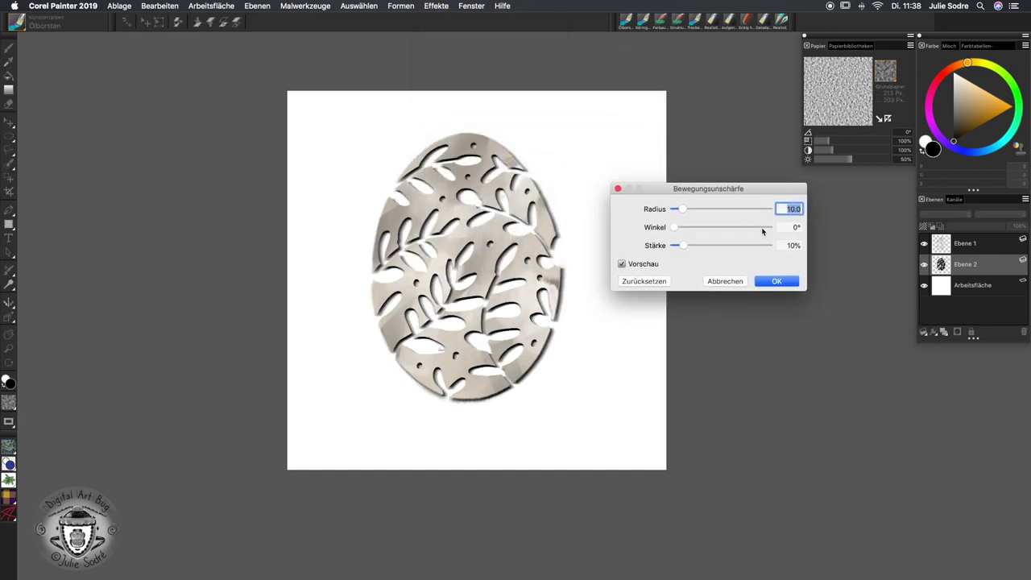
pyautogui.click(774, 283)
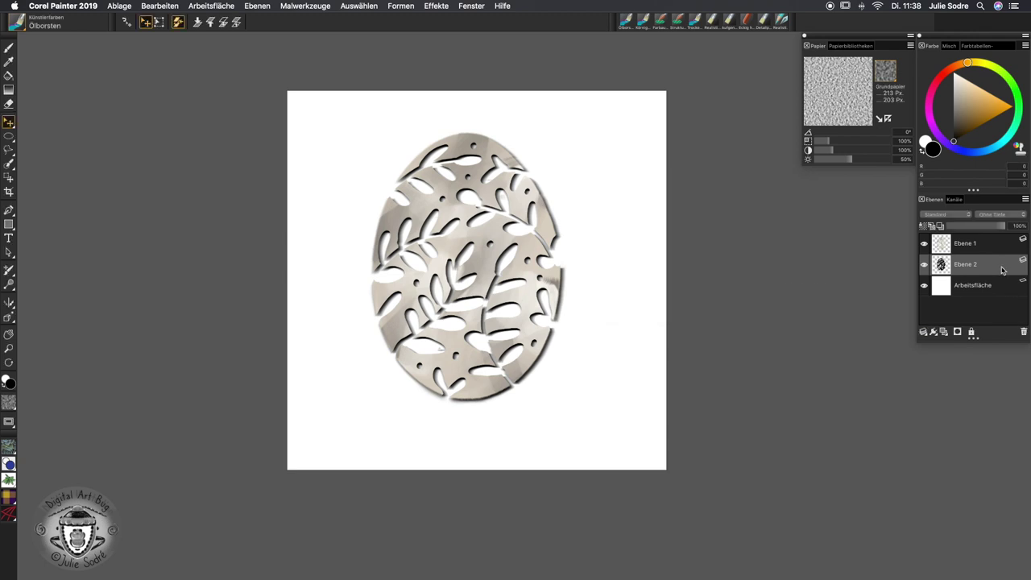
pyautogui.click(981, 230)
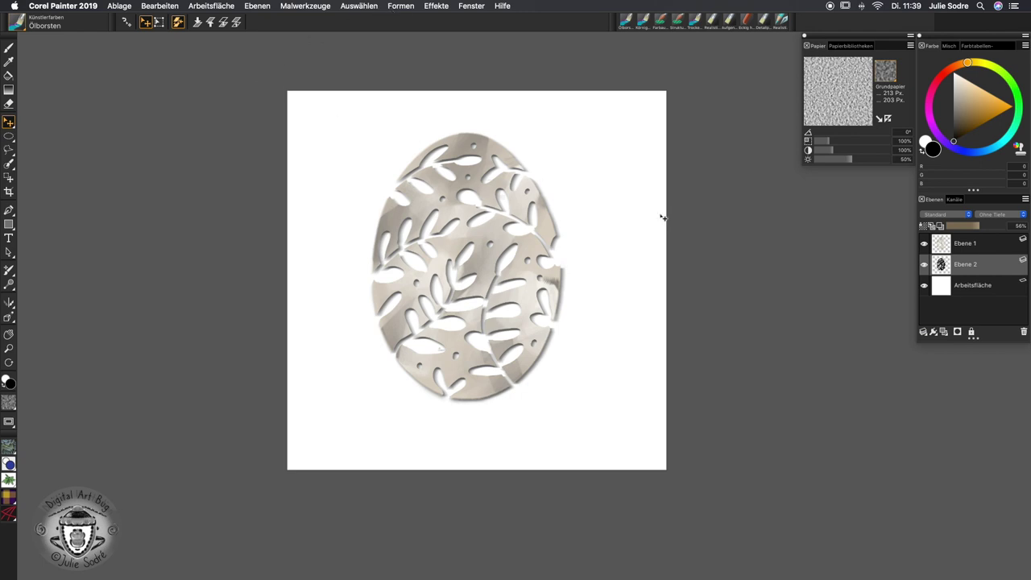
# Load the saved Easter egg selection, replacing the current selection
pyautogui.click(357, 10)
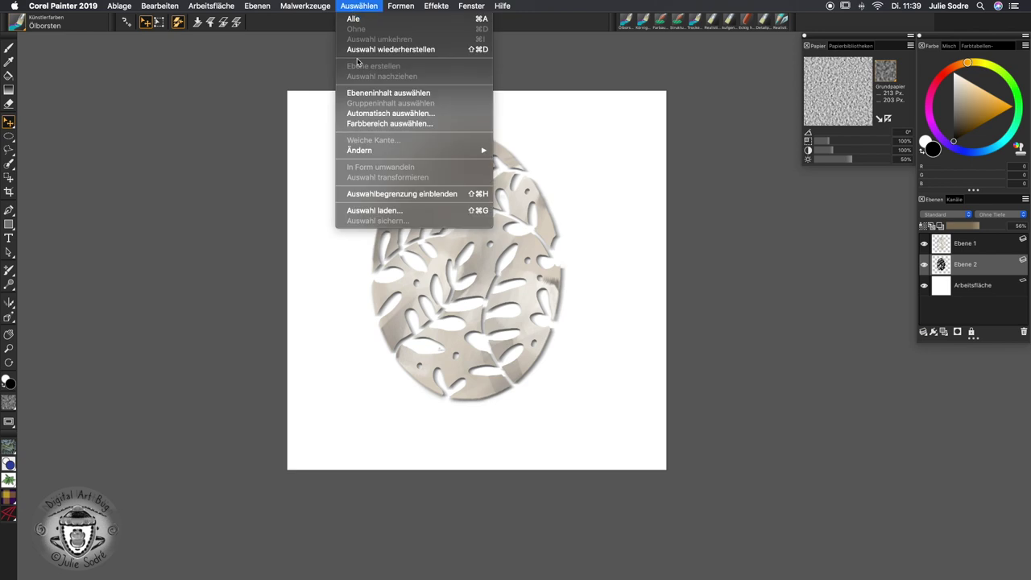
pyautogui.click(367, 211)
pyautogui.click(554, 150)
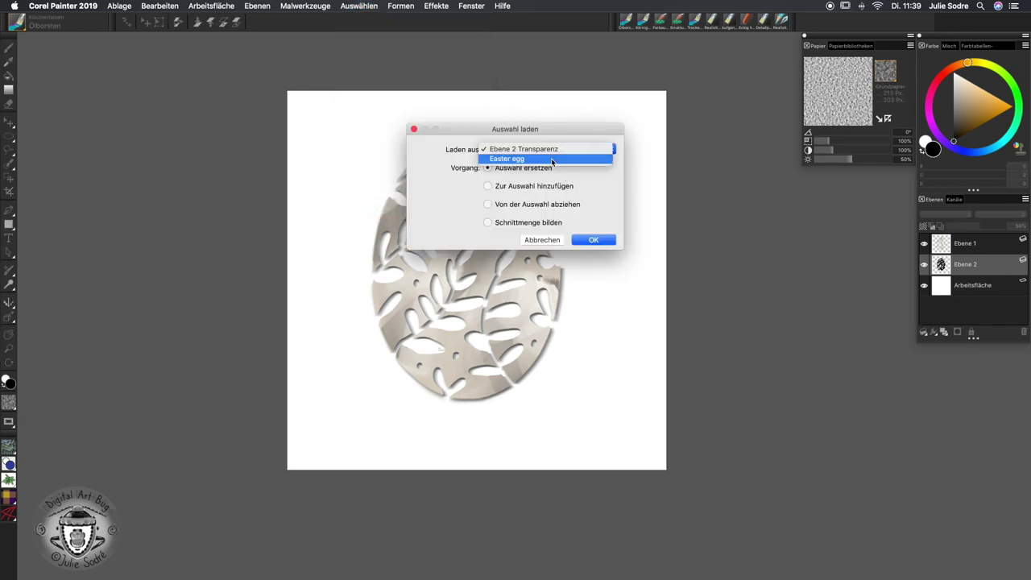
pyautogui.click(552, 159)
pyautogui.click(588, 241)
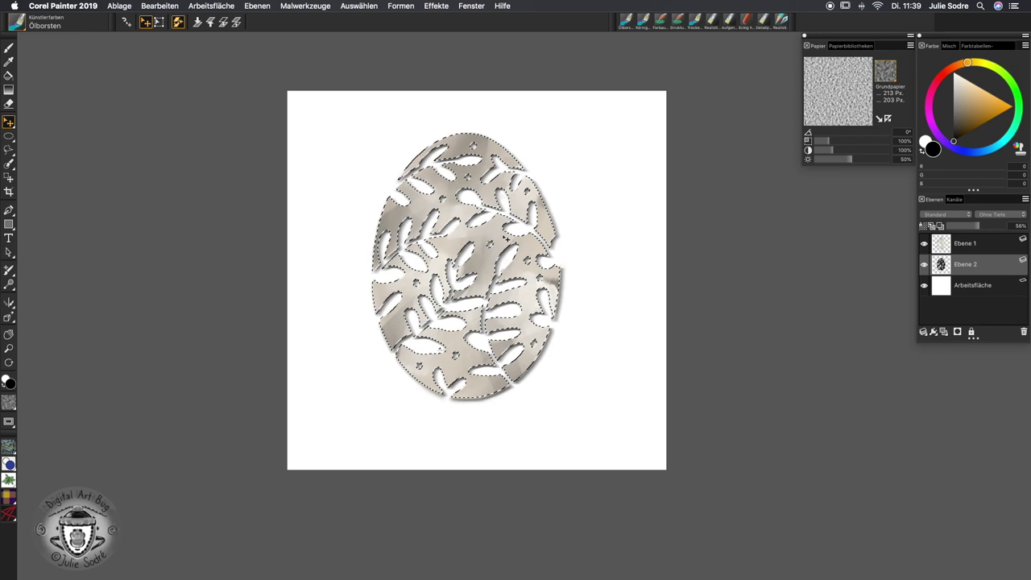
# Transform the egg selection, moving it to the canvas's lower-right corner beside the painted egg and scaling it to roughly half size
pyautogui.click(9, 178)
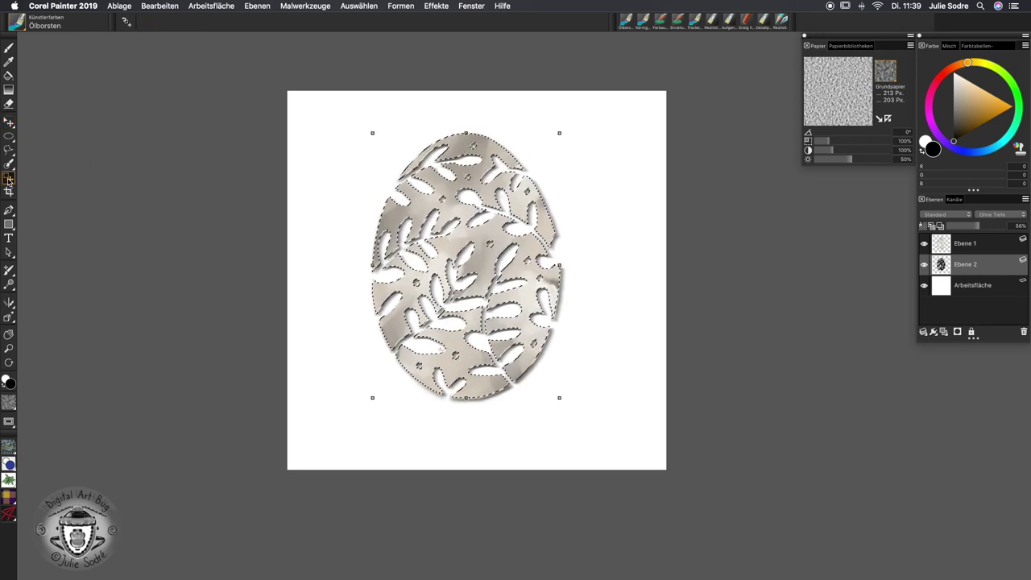
pyautogui.moveTo(340, 249); pyautogui.dragTo(559, 235)
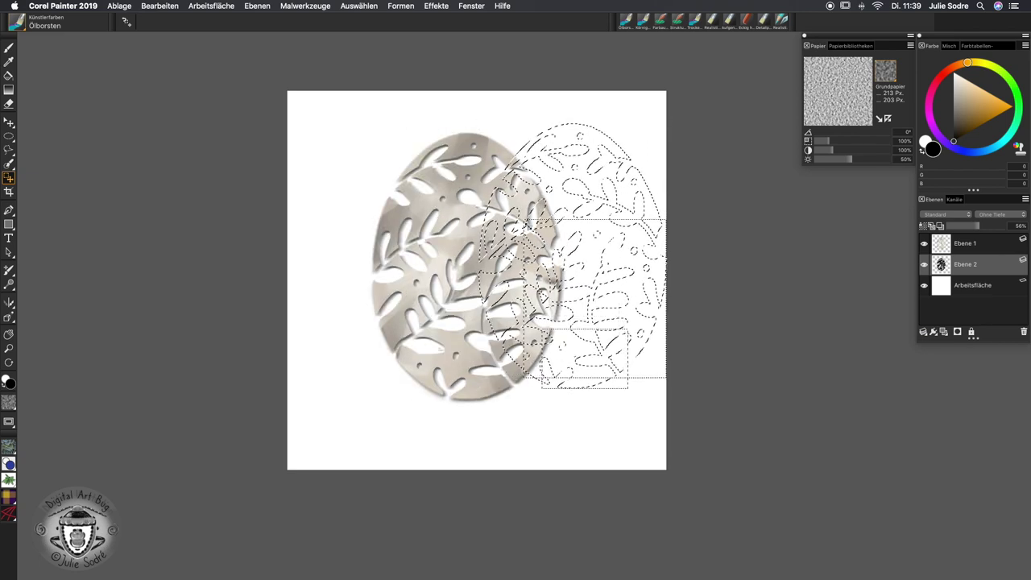
pyautogui.moveTo(480, 125)
pyautogui.mouseDown()
pyautogui.moveTo(541, 268)
pyautogui.moveTo(480, 124)
pyautogui.mouseUp()
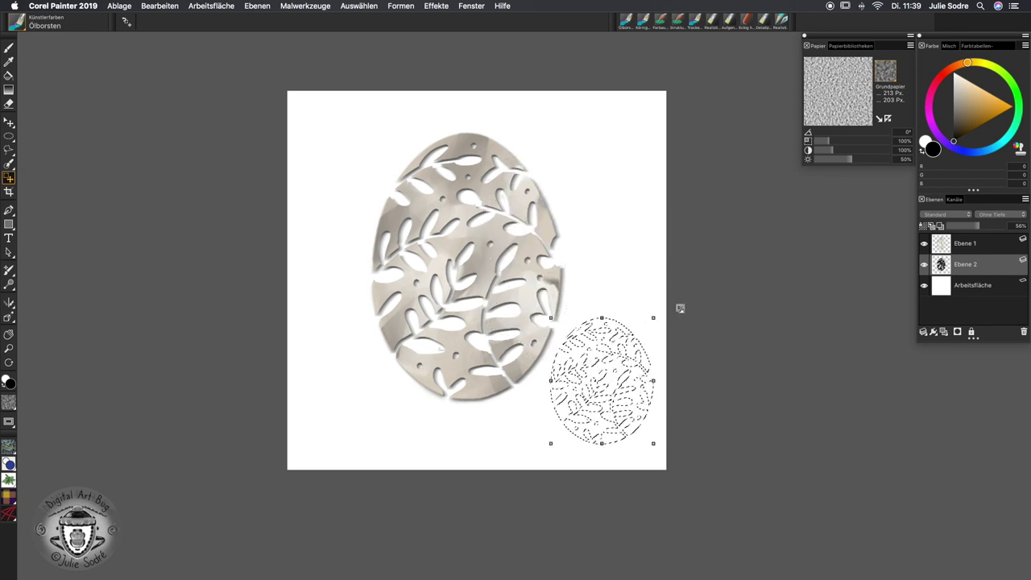
# Add a new layer above Ebene 2, paint the small egg selection golden brown (R 205, G 159, B 89), and drop the selection
pyautogui.click(941, 335)
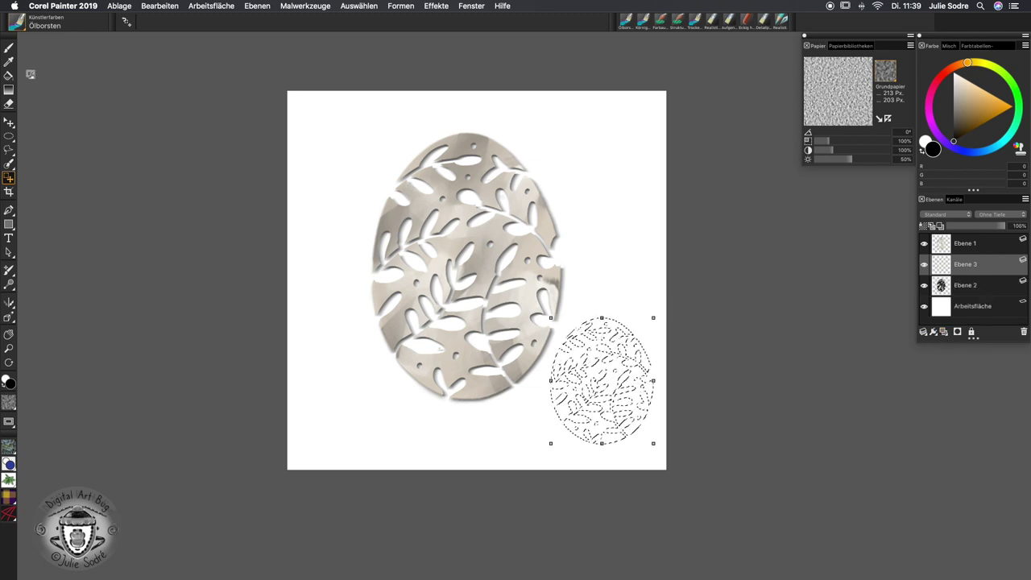
pyautogui.moveTo(974, 119); pyautogui.dragTo(979, 102)
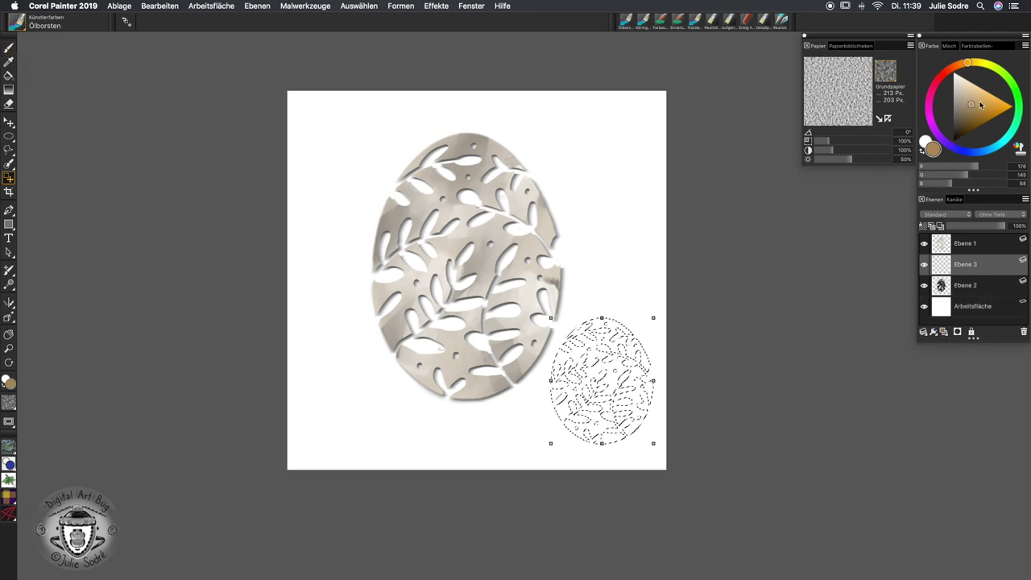
pyautogui.press('b')
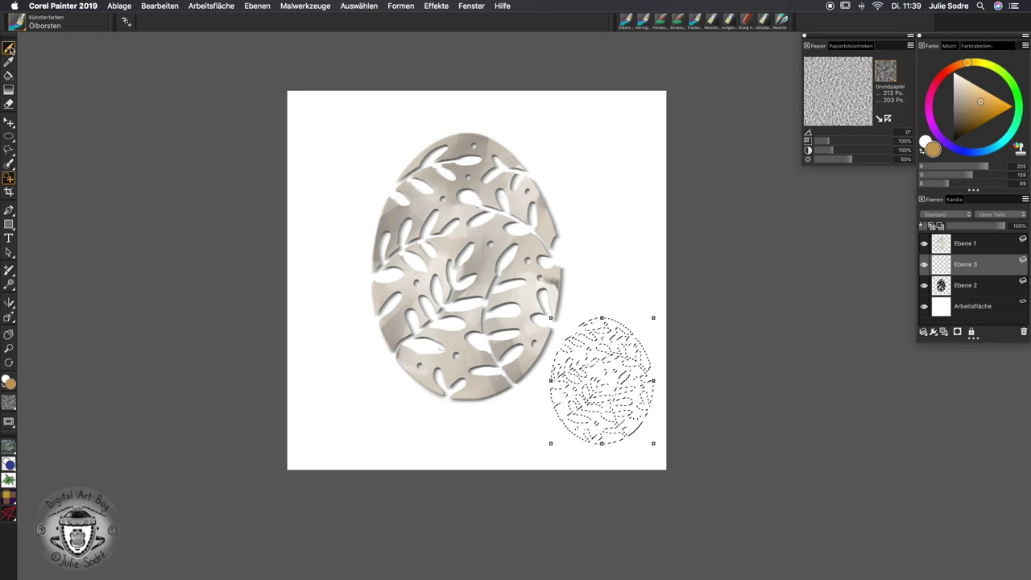
pyautogui.moveTo(603, 349)
pyautogui.mouseDown()
pyautogui.moveTo(620, 330)
pyautogui.moveTo(676, 316)
pyautogui.moveTo(580, 402)
pyautogui.moveTo(616, 427)
pyautogui.moveTo(649, 407)
pyautogui.mouseUp()
pyautogui.press('super+d')
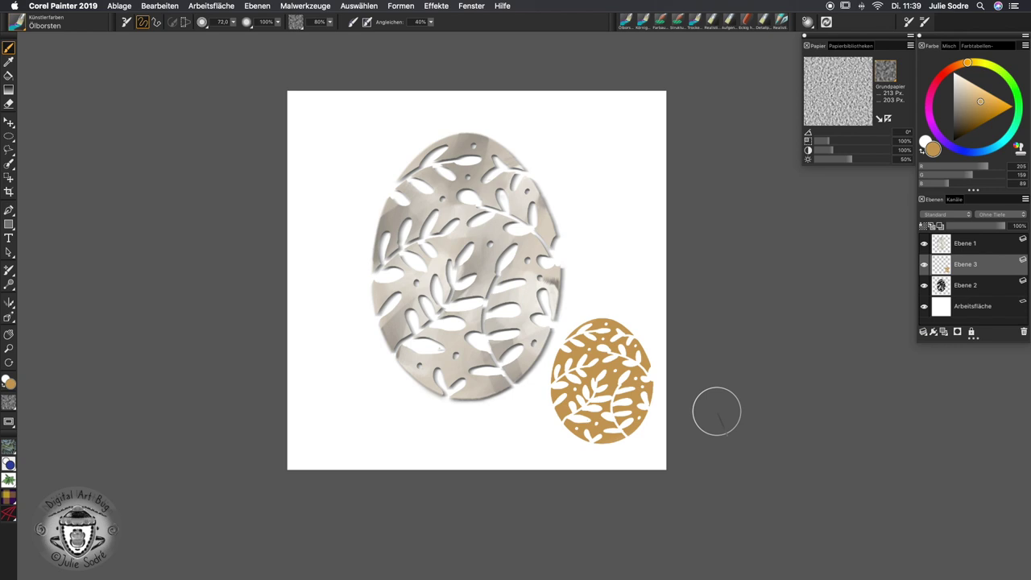
pyautogui.click(23, 26)
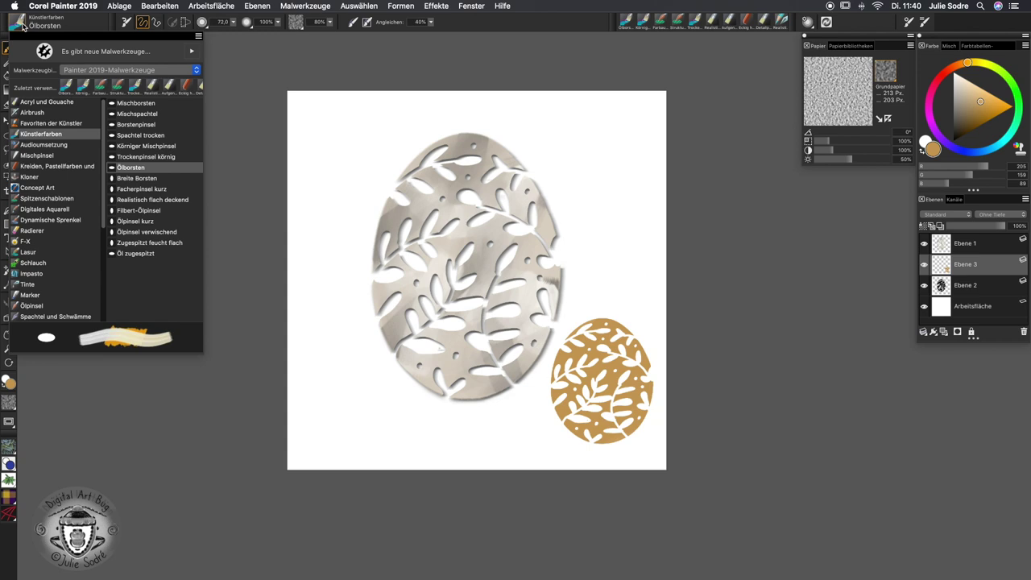
pyautogui.click(257, 72)
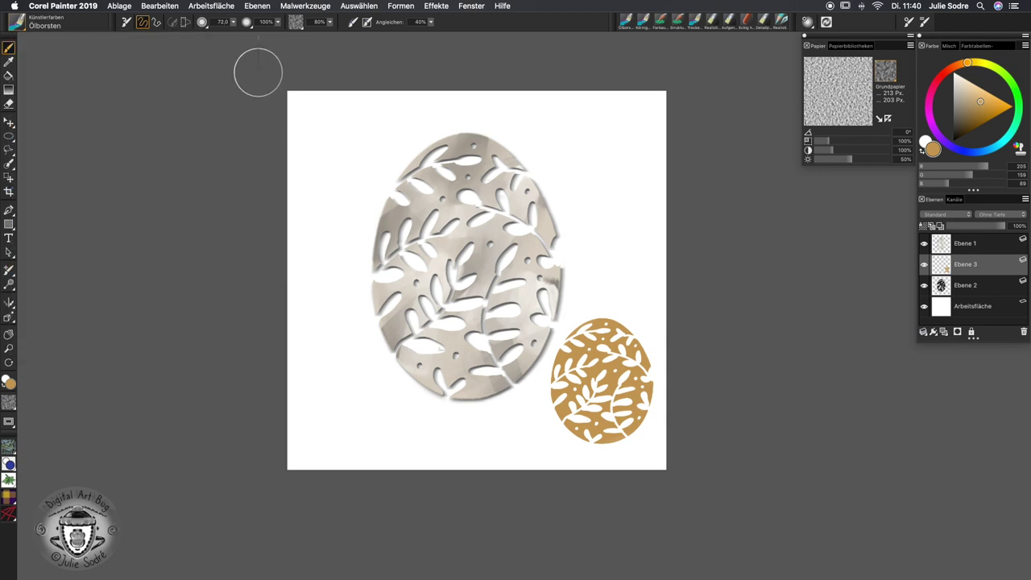